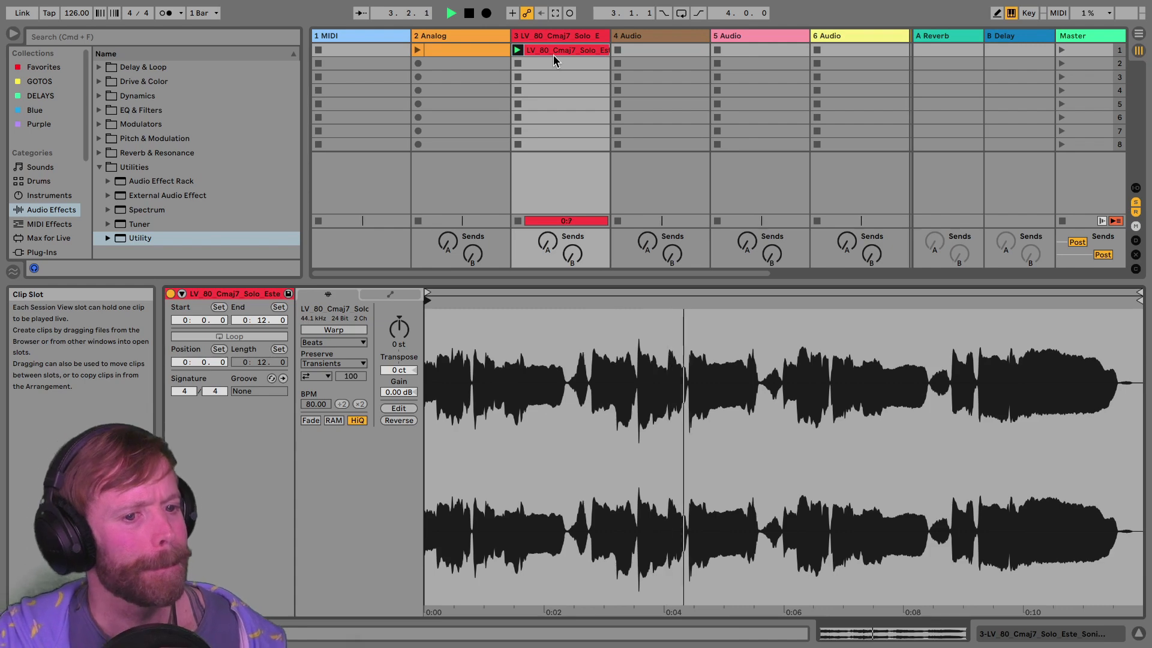
Show track 3's devices, switch the Utility's Width control to Mid/Side Mode, and set Mid/Side to 100S
double_click(557, 41)
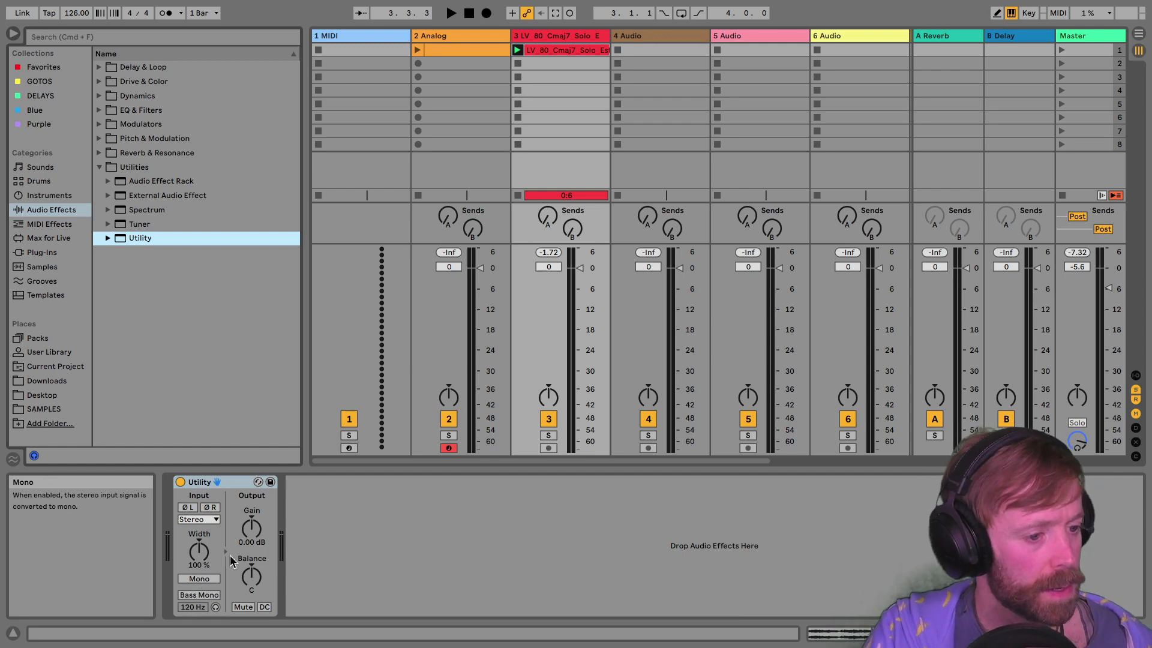
right_click(200, 550)
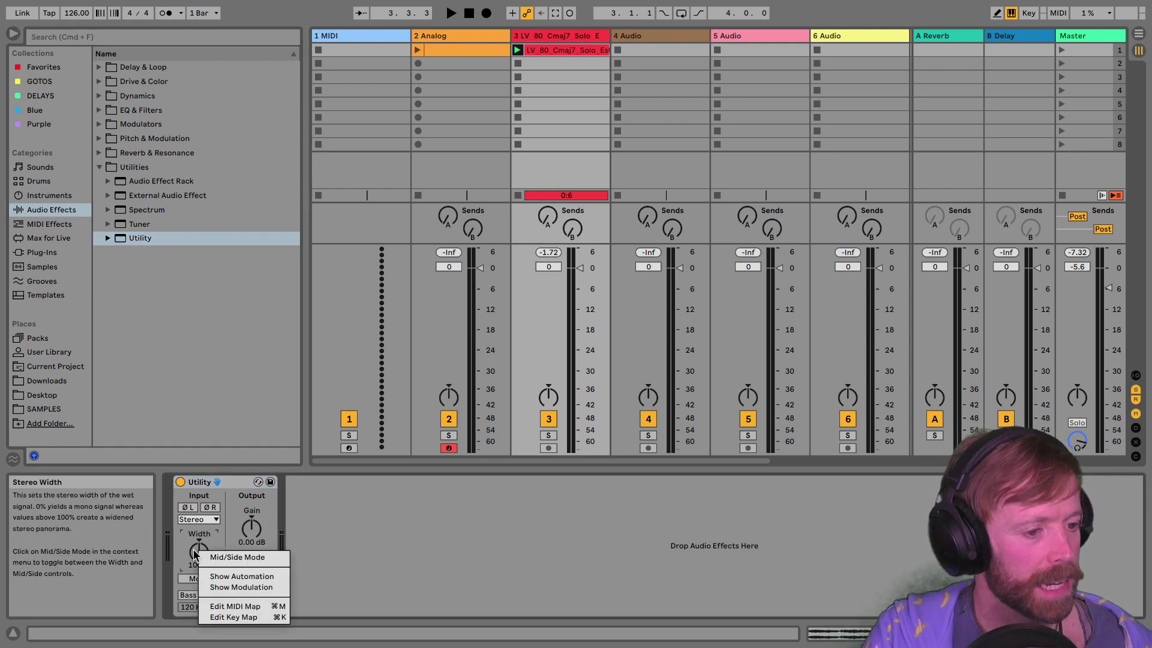
click(262, 558)
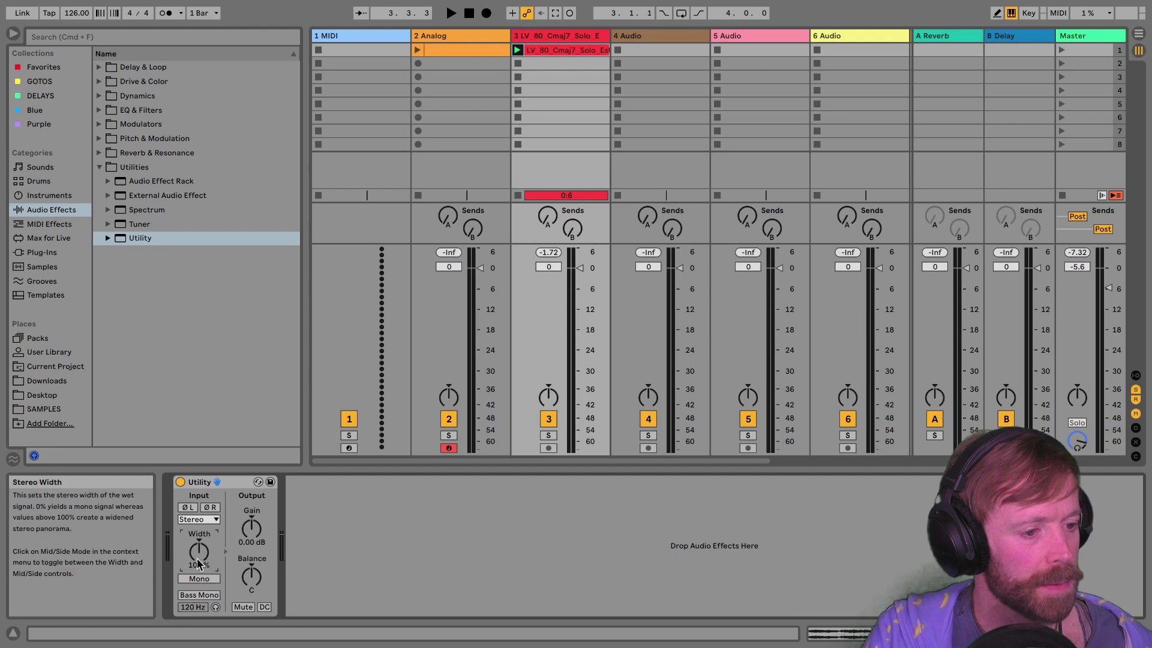
right_click(197, 558)
click(219, 564)
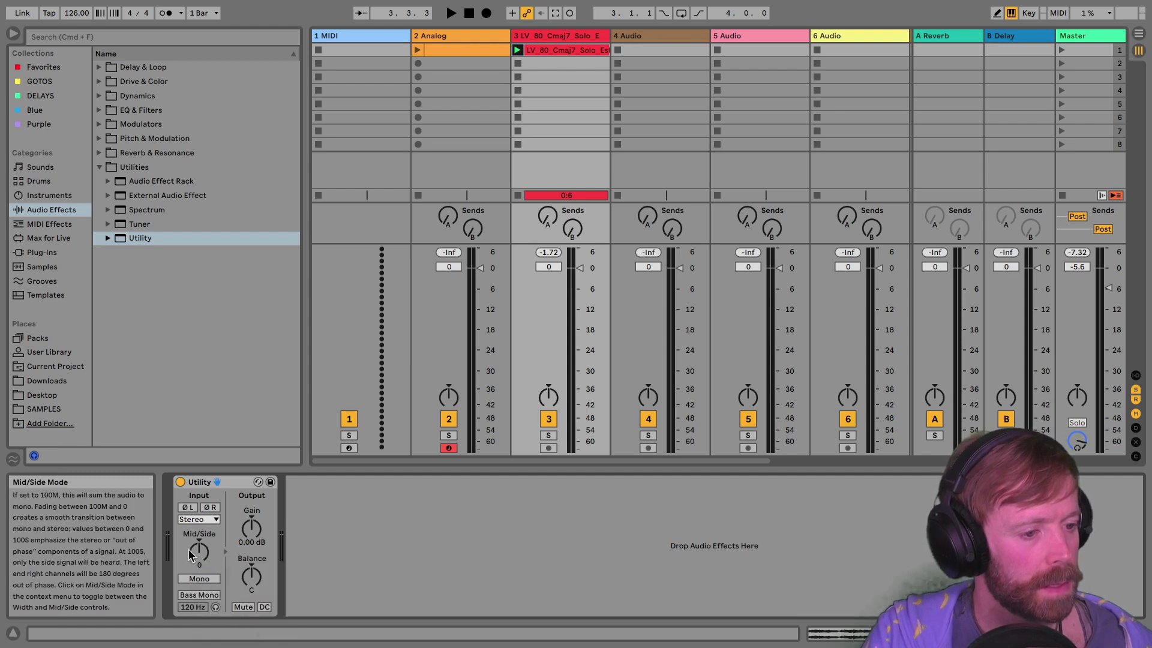
drag(195, 555, 194, 513)
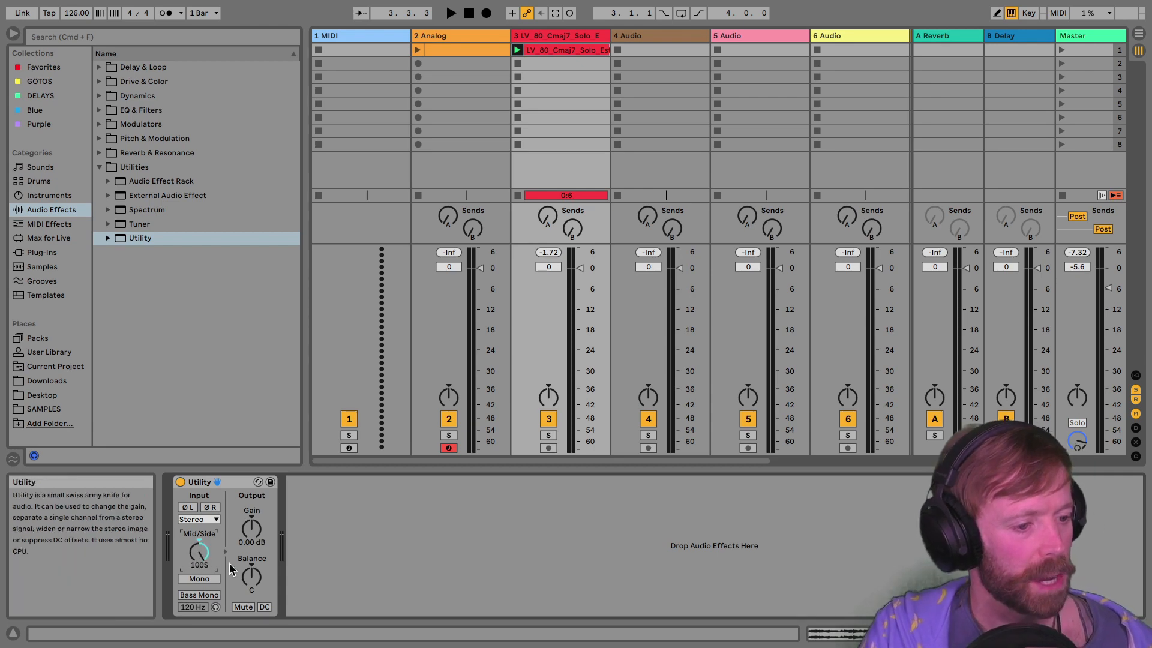
Play the clip and toggle the Utility off and on to compare the full signal with its side signal
key(space)
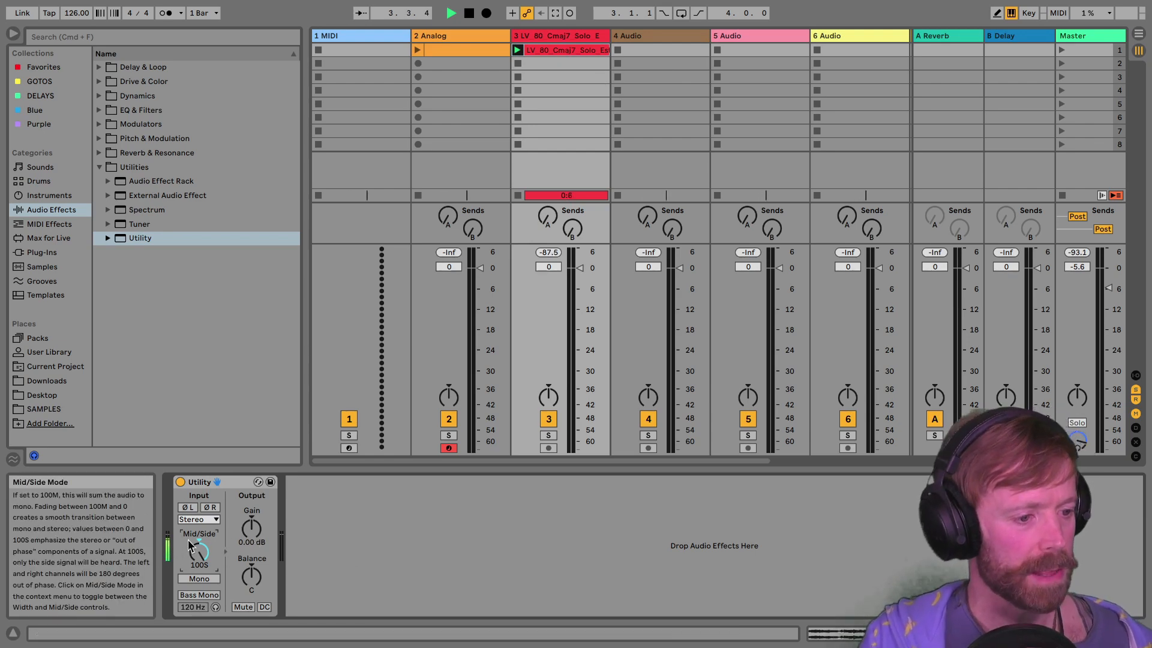
click(181, 482)
click(180, 482)
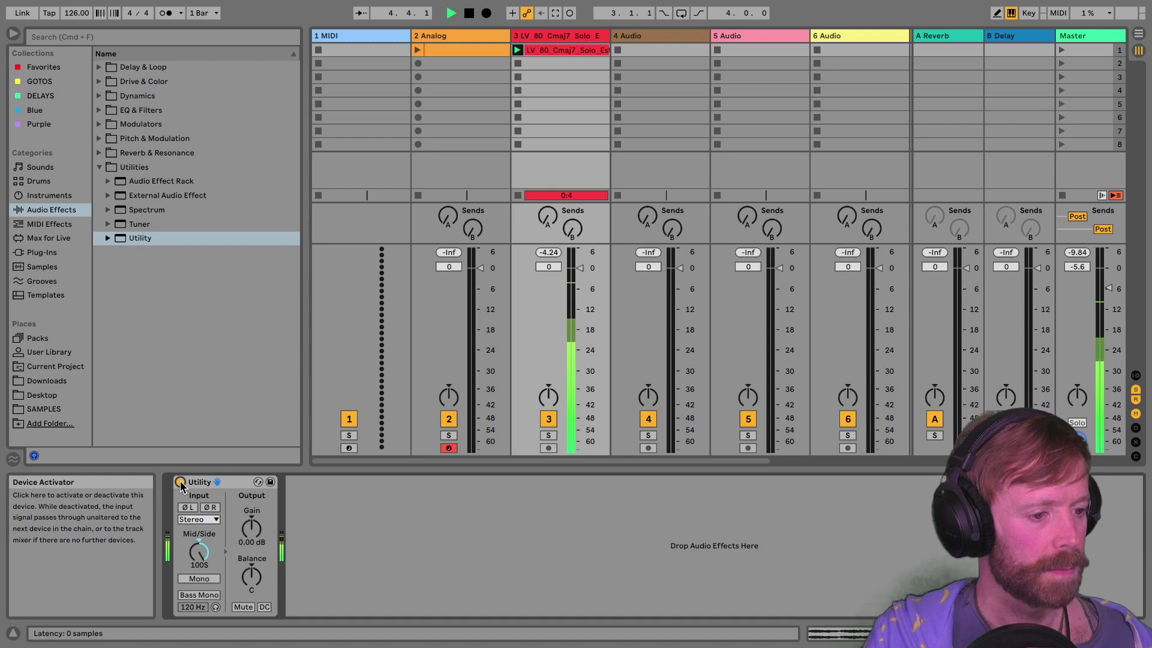
click(181, 482)
click(181, 483)
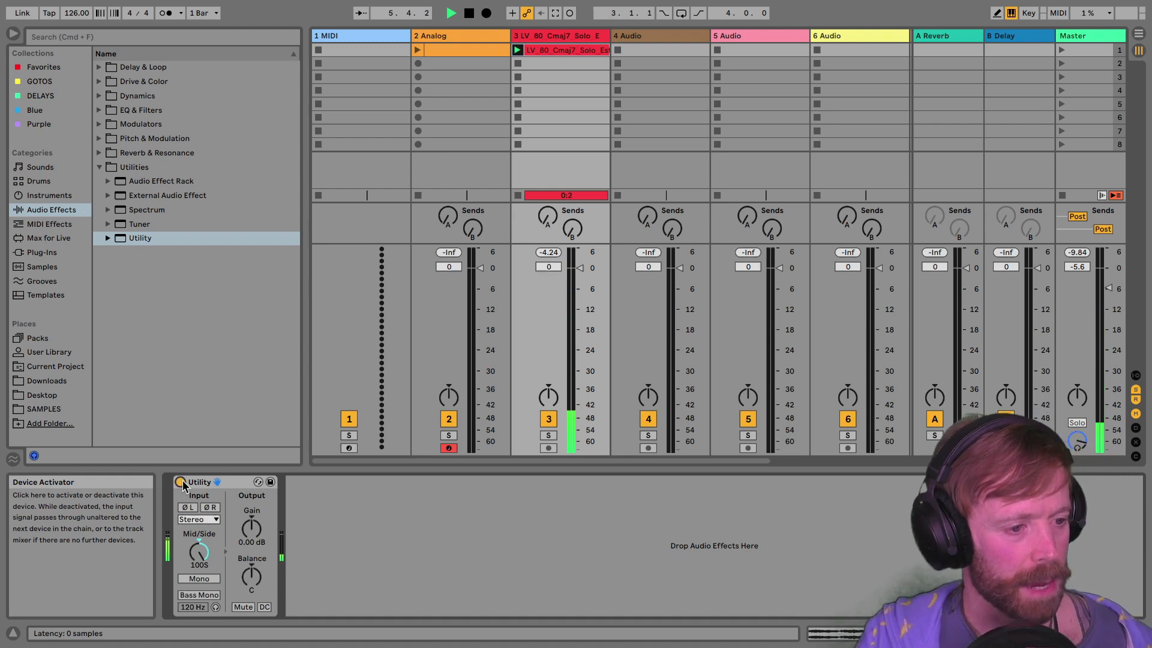
key(space)
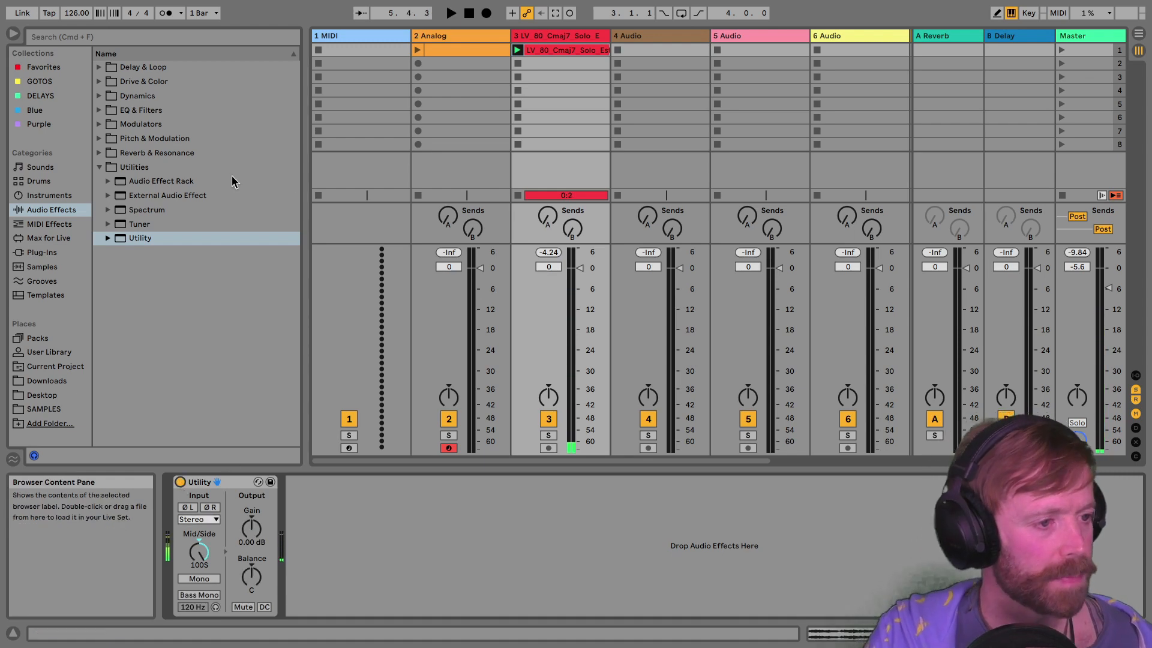
Insert the Delay audio effect from Delay & Loop before the Utility on track 3
click(99, 68)
drag(139, 99, 149, 107)
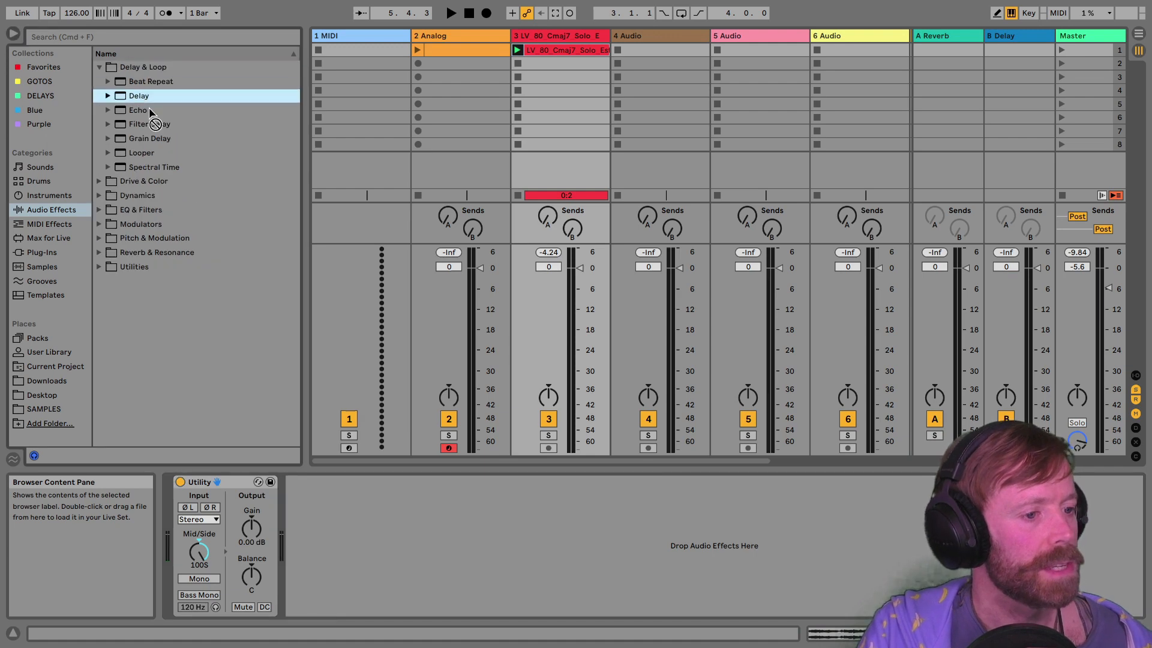
drag(190, 398, 171, 482)
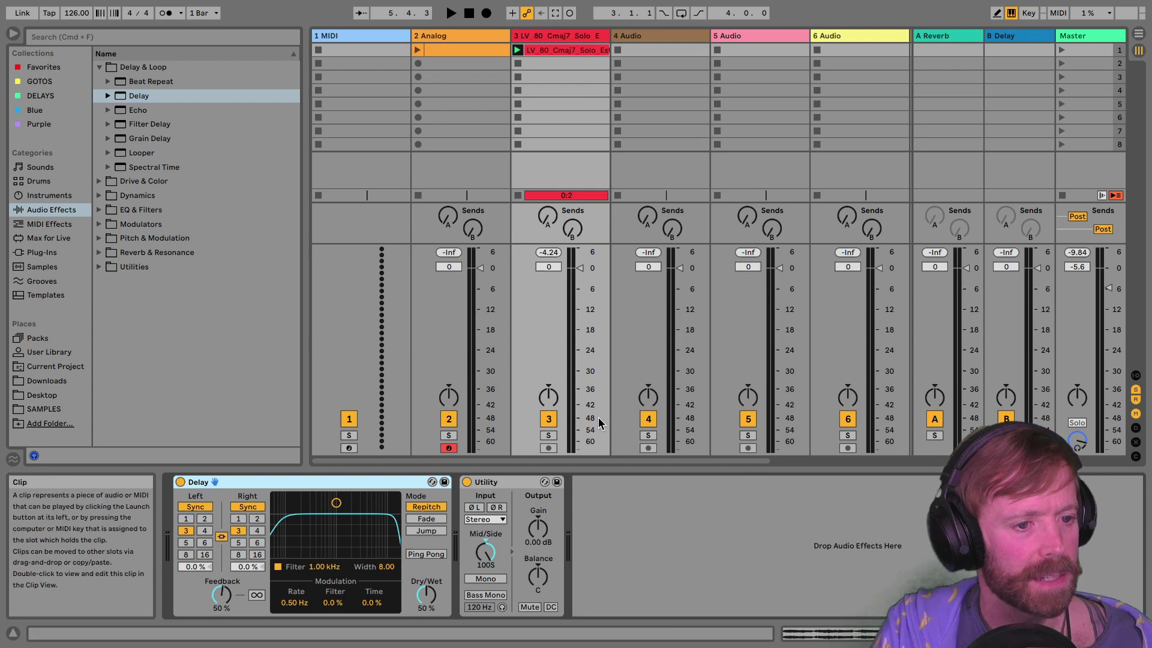
Play the delayed clip while bypassing and reactivating the Utility to check for side content, leaving the Utility active
key(space)
click(466, 482)
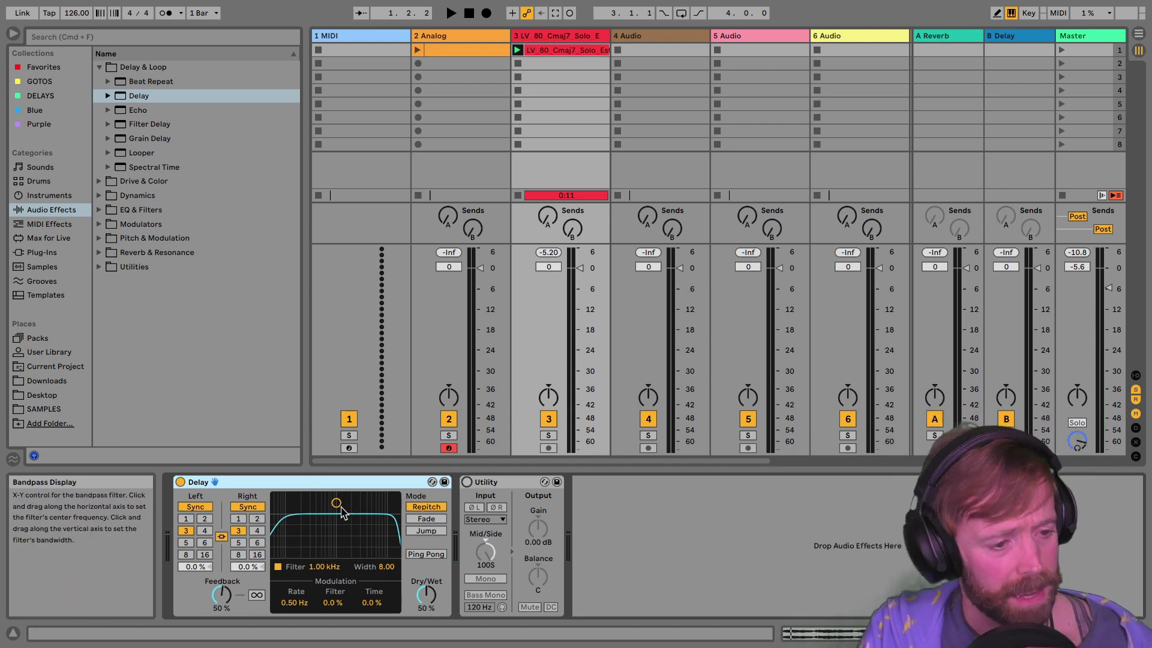
click(467, 482)
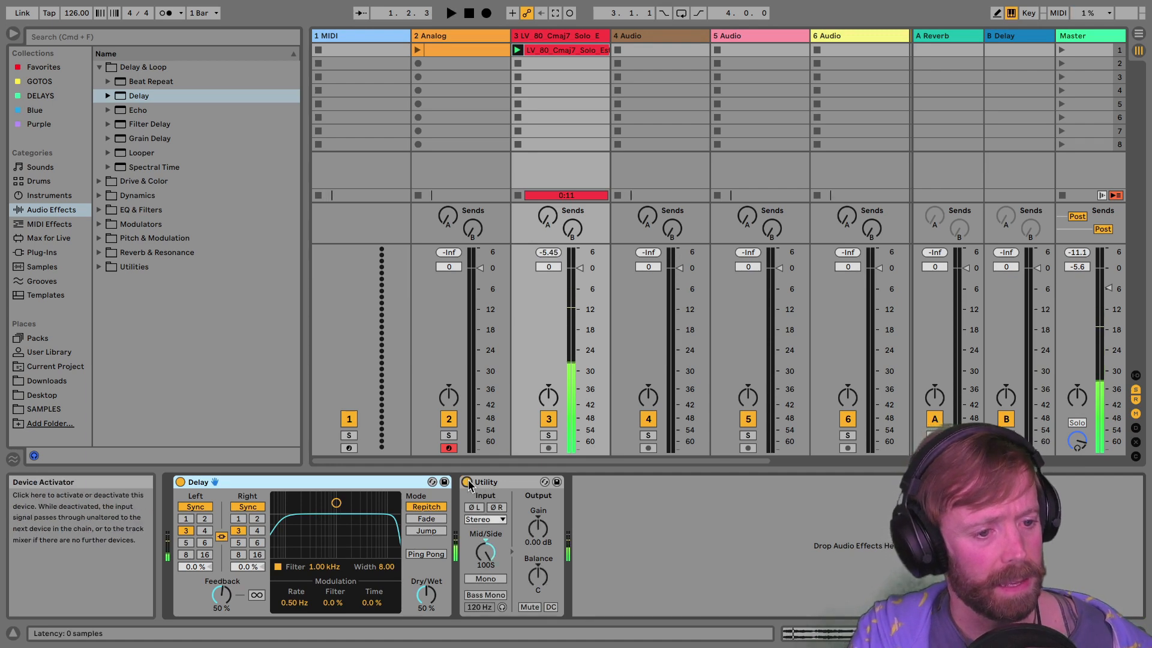
click(467, 482)
click(467, 484)
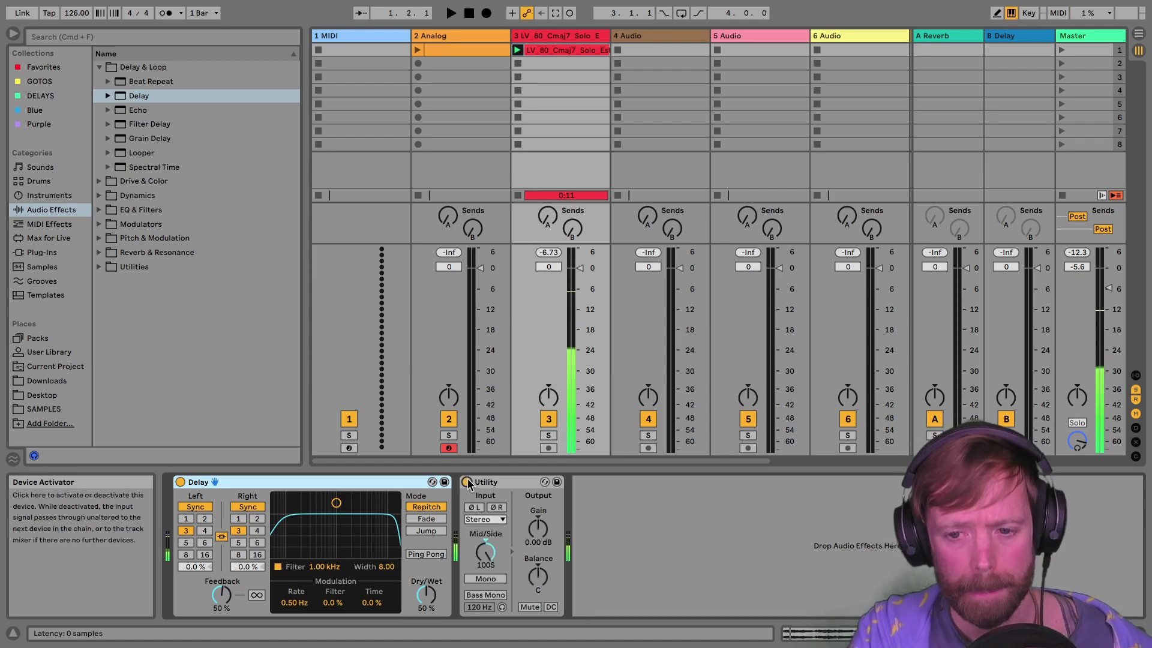
click(468, 483)
key(space)
key(b)
key(space)
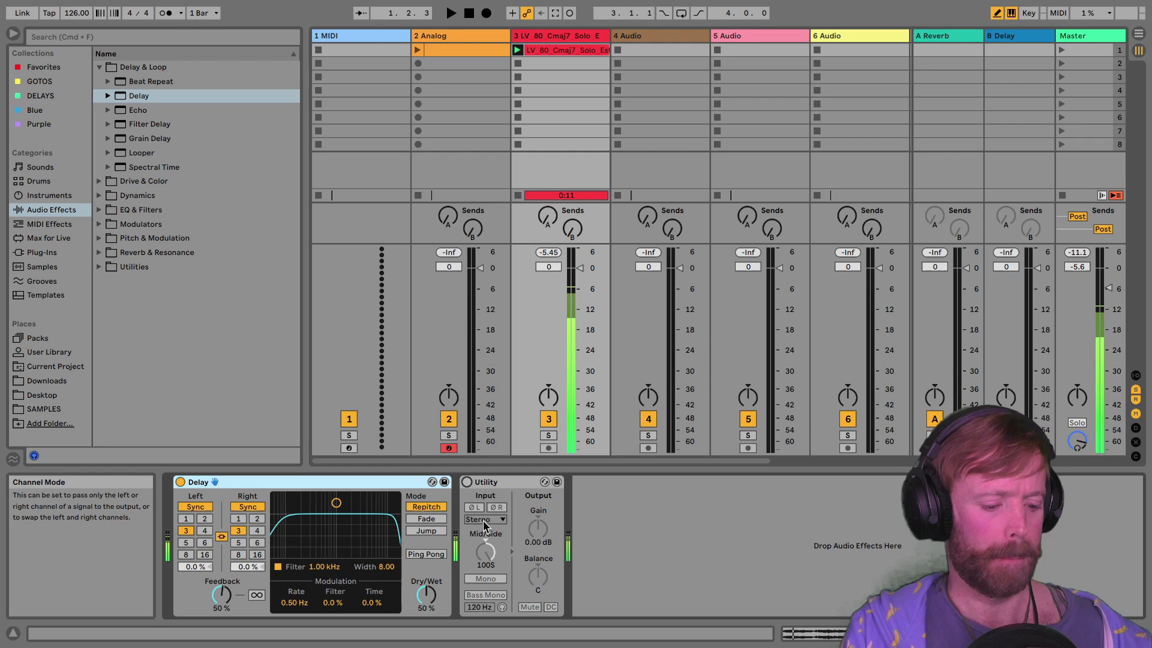
click(467, 482)
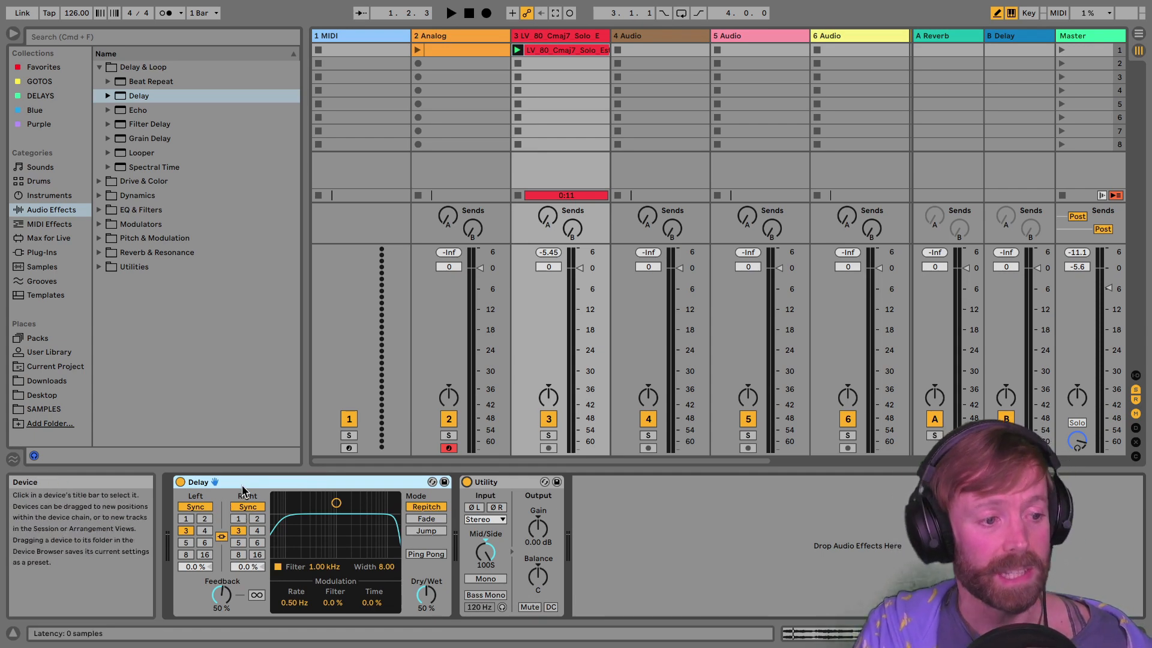
Unlink the Delay's channels and audition the right beat division at 4 and 3, ending on 4
click(222, 536)
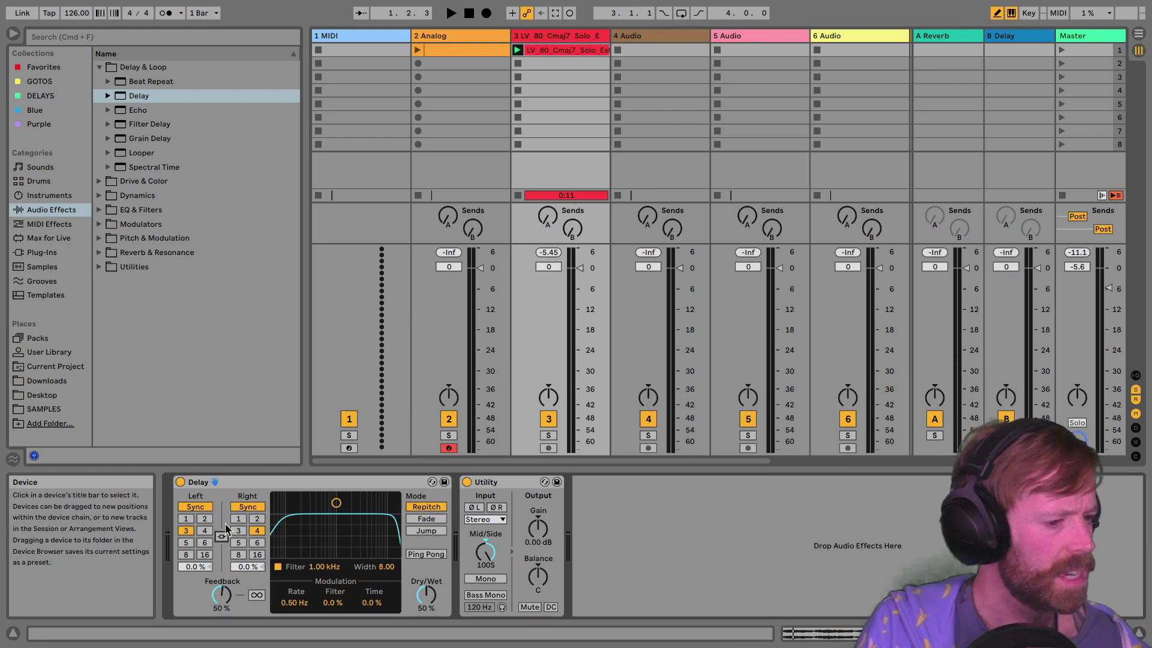
key(space)
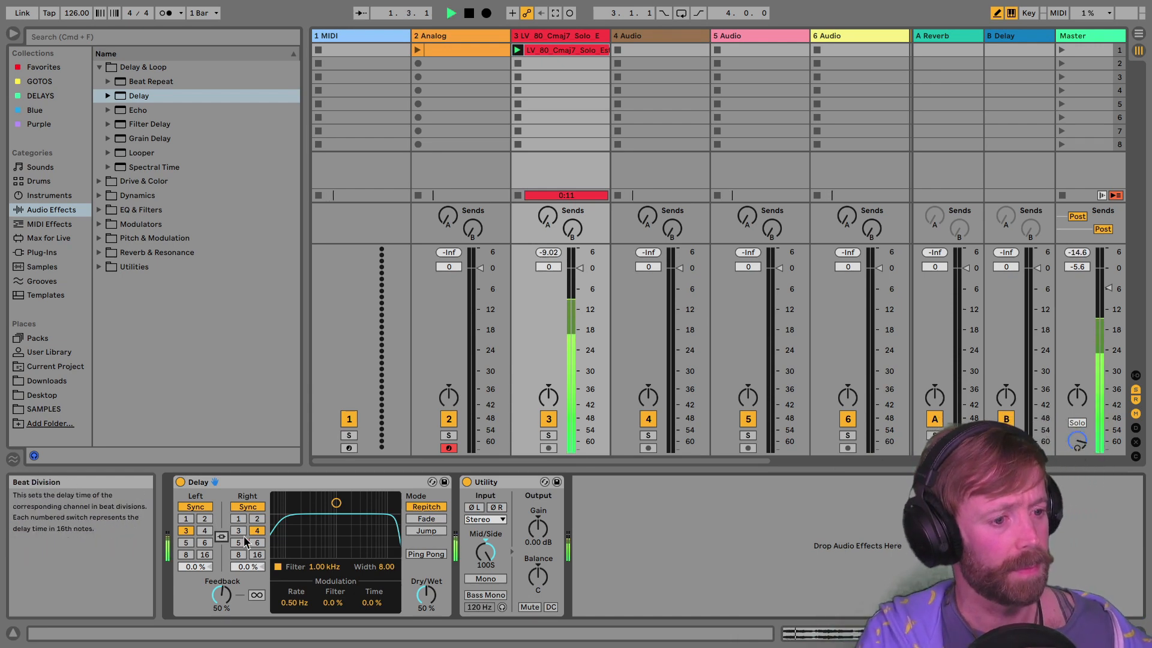
key(space)
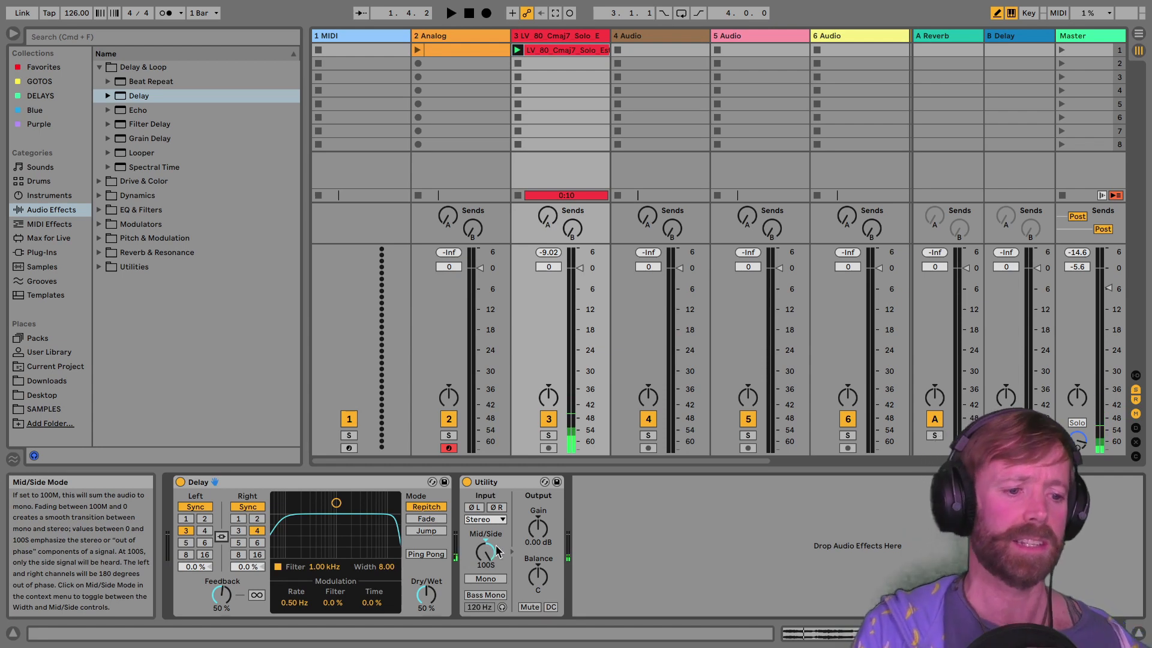
click(238, 531)
key(space)
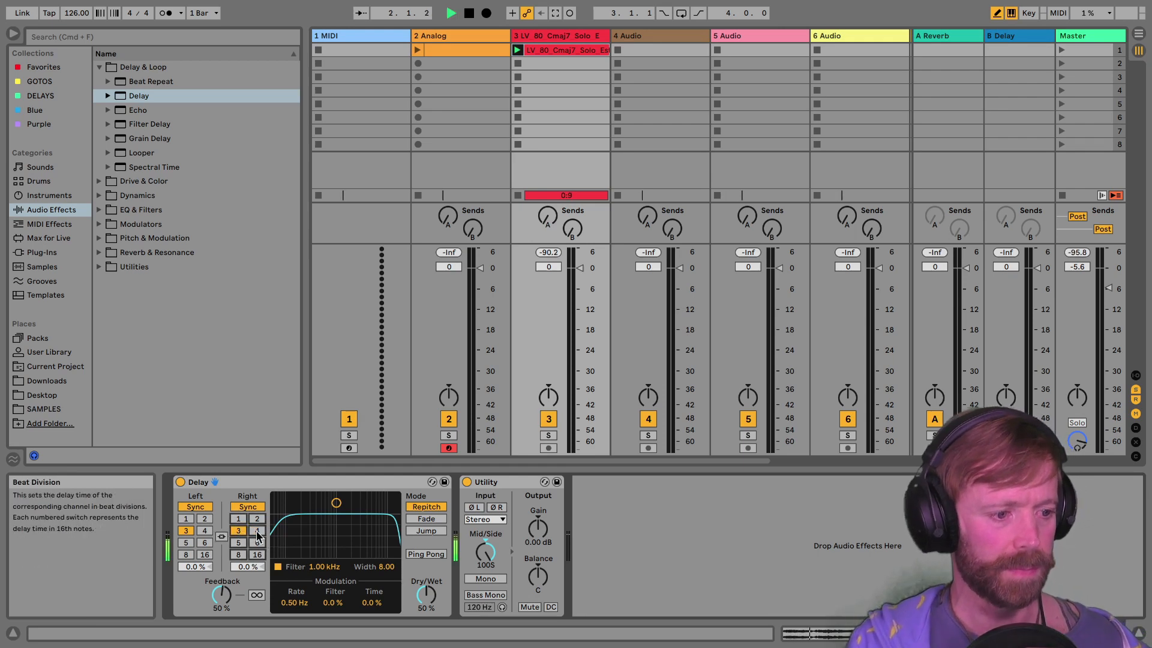
click(260, 531)
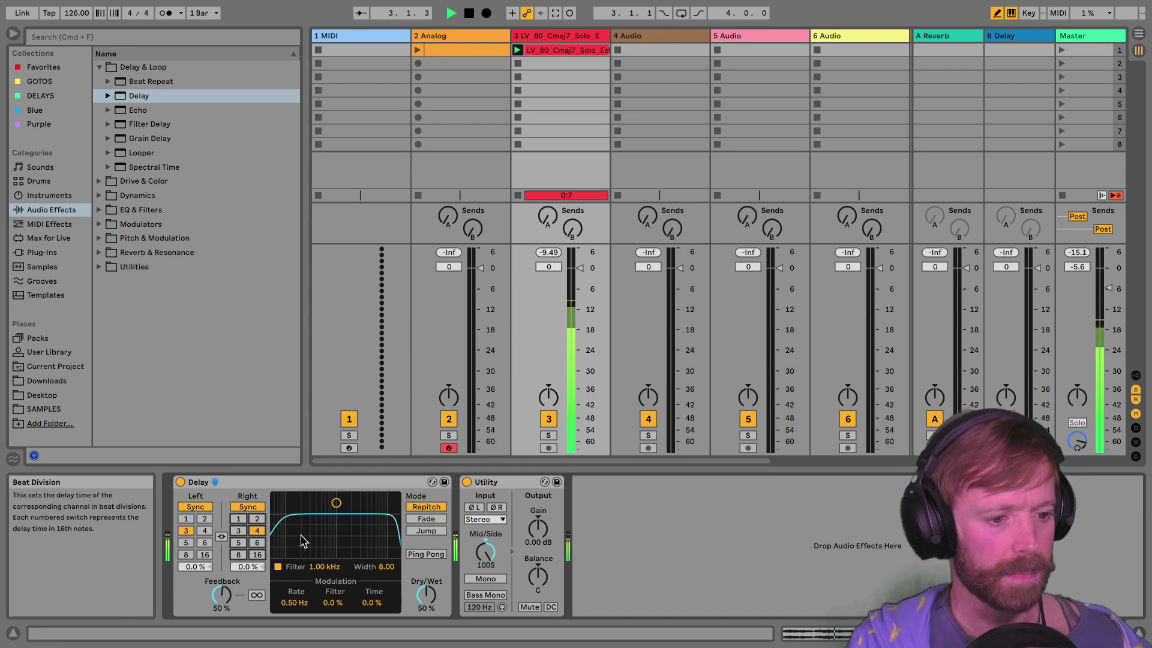
key(space)
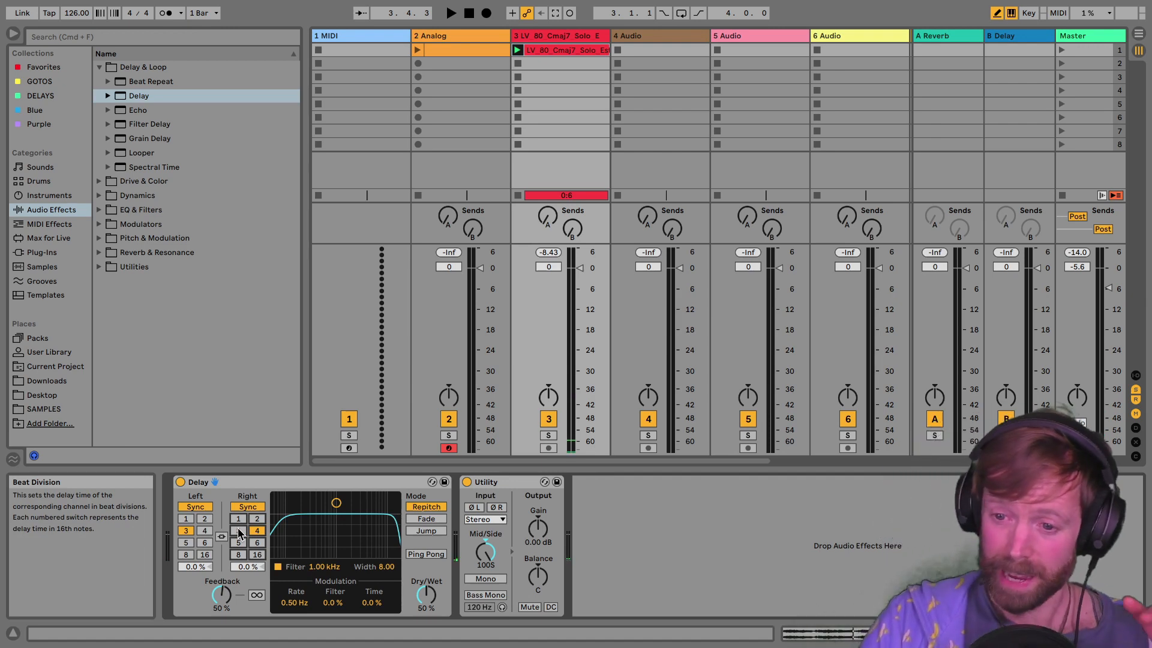
Switch both Delay channels to Time mode and sweep their times during playback to about 80 ms left and 400 ms right
click(248, 507)
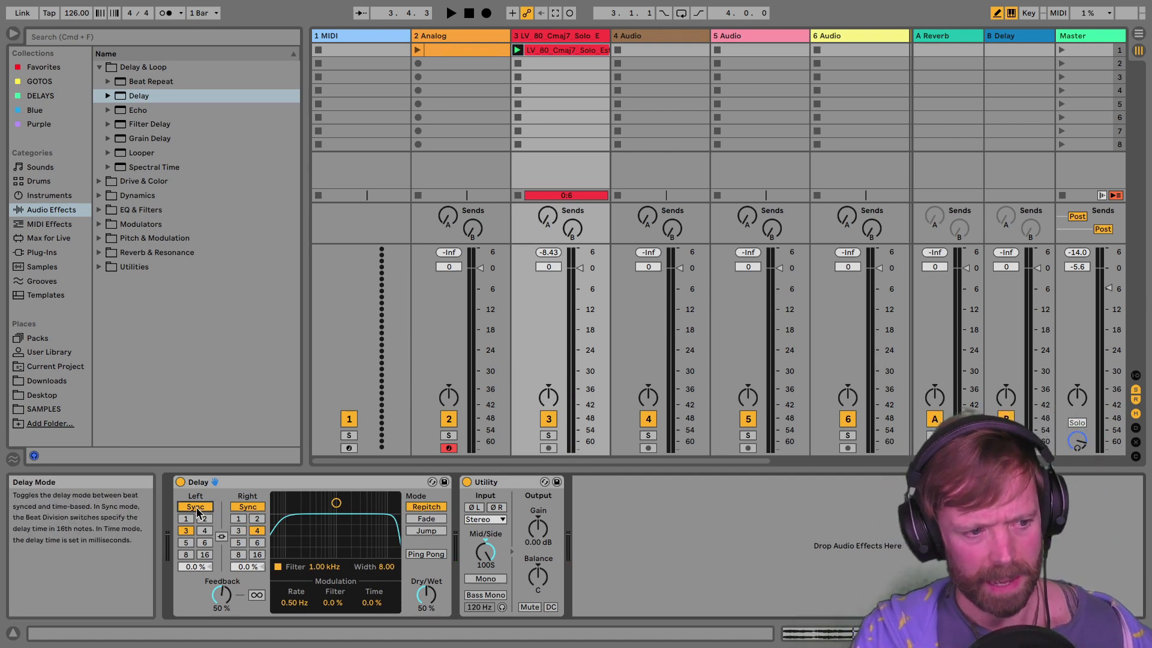
click(196, 507)
key(space)
drag(247, 532, 248, 611)
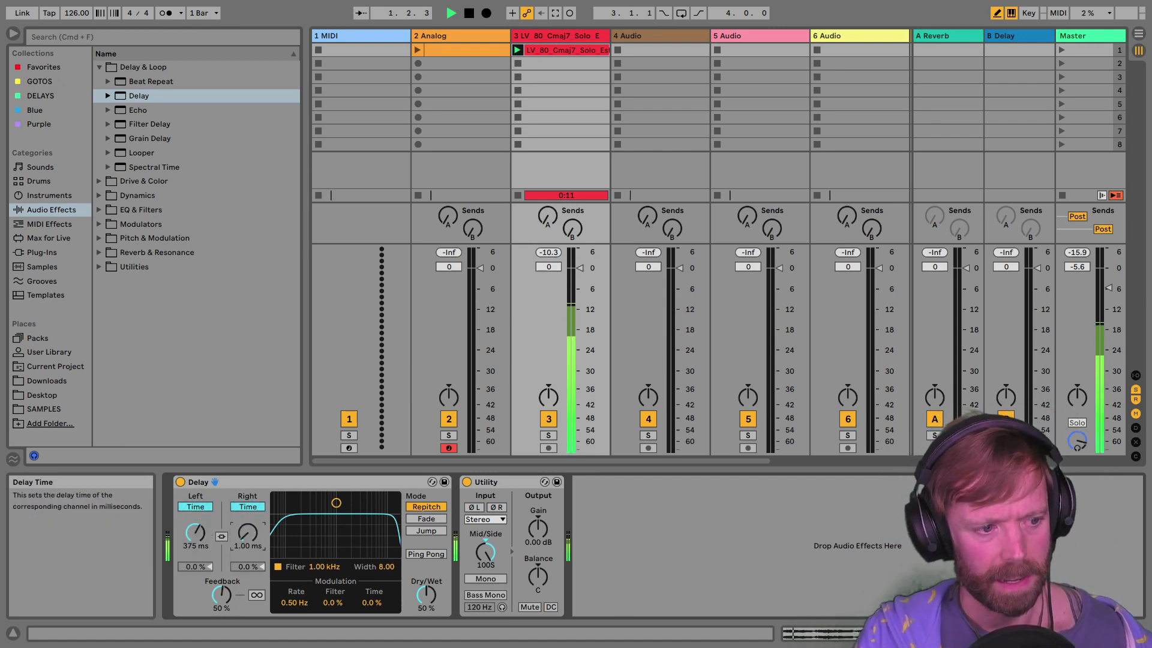
drag(196, 533, 196, 489)
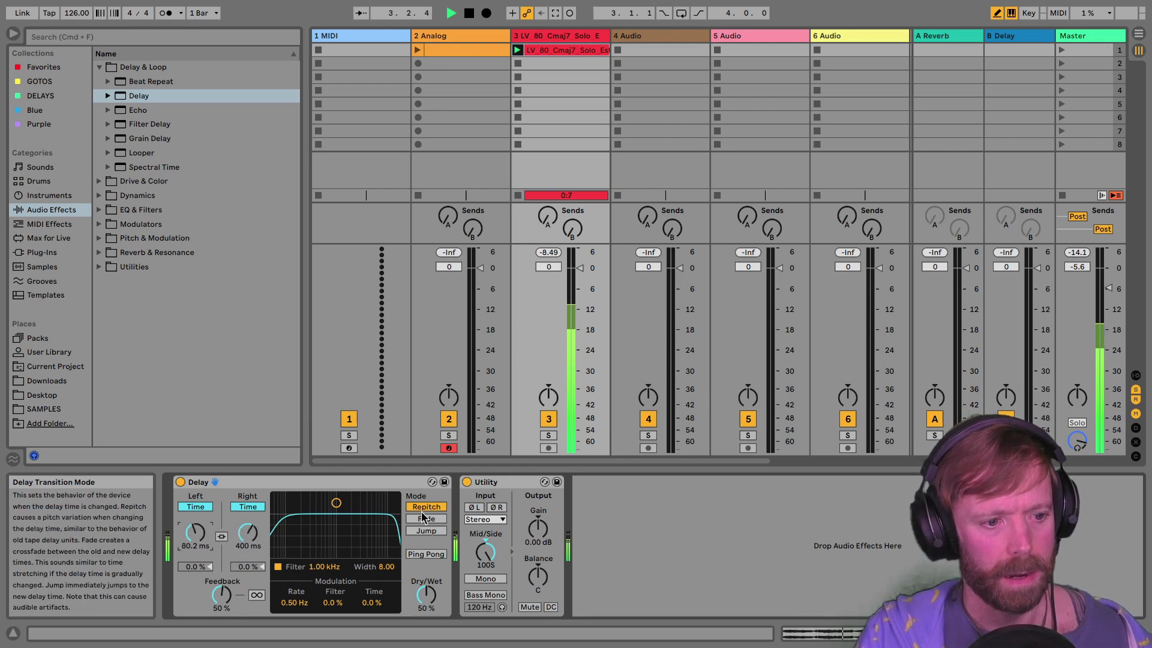
Try the Delay's Fade transition mode while sweeping the delay times to about 33 ms left and 45 ms right
click(424, 518)
drag(248, 534, 248, 594)
drag(196, 534, 196, 589)
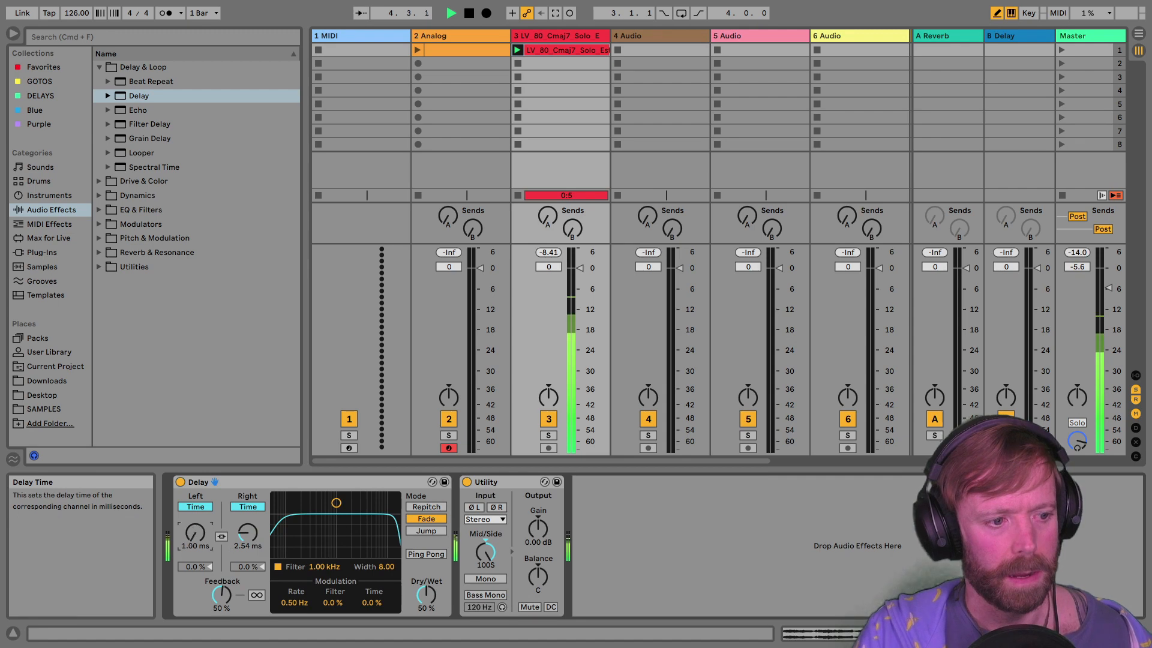
drag(195, 533, 196, 480)
drag(247, 533, 210, 557)
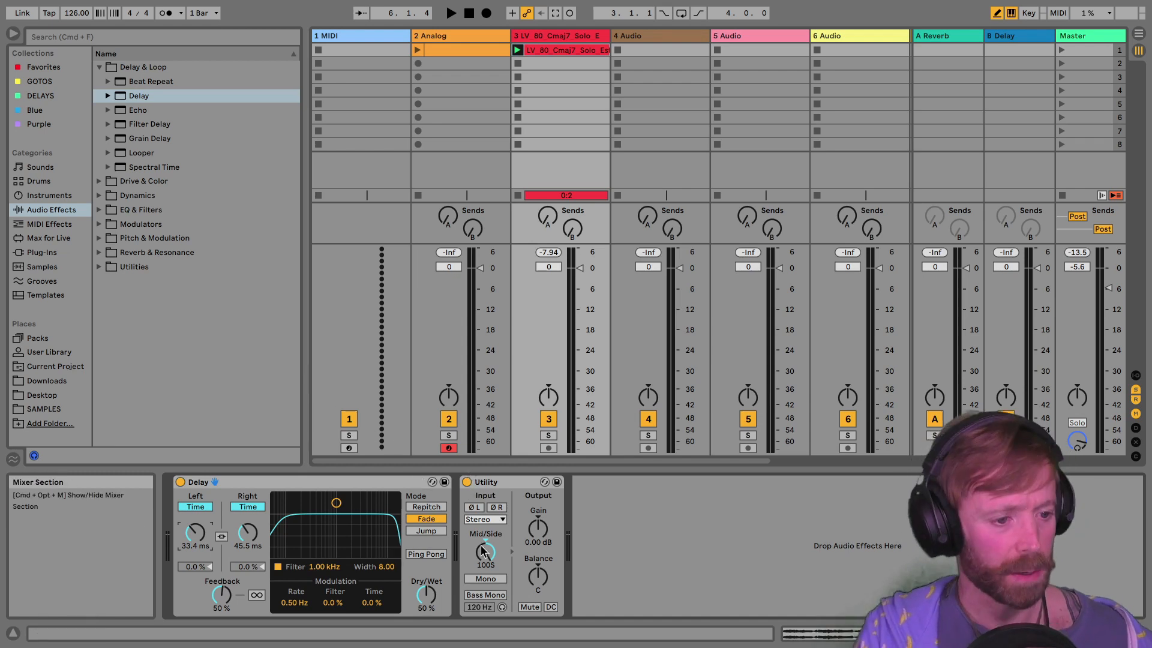
Set the Delay to Repitch with 1.00 ms left, 1.50 ms right, and 100 % Dry/Wet
click(427, 507)
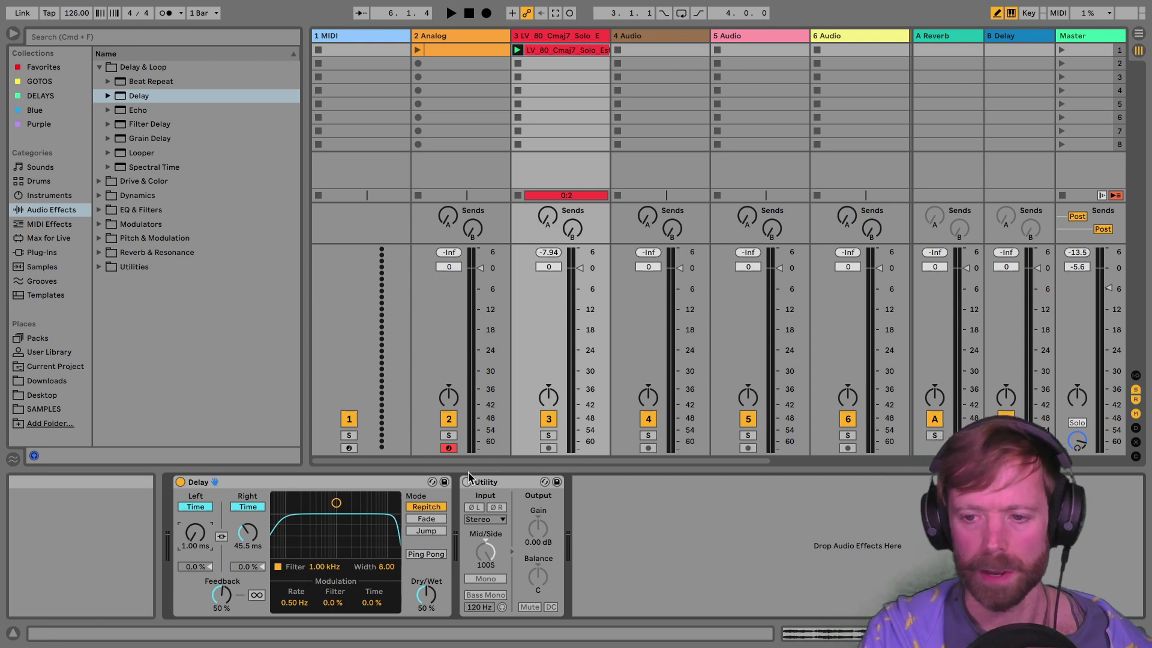
drag(247, 532, 248, 542)
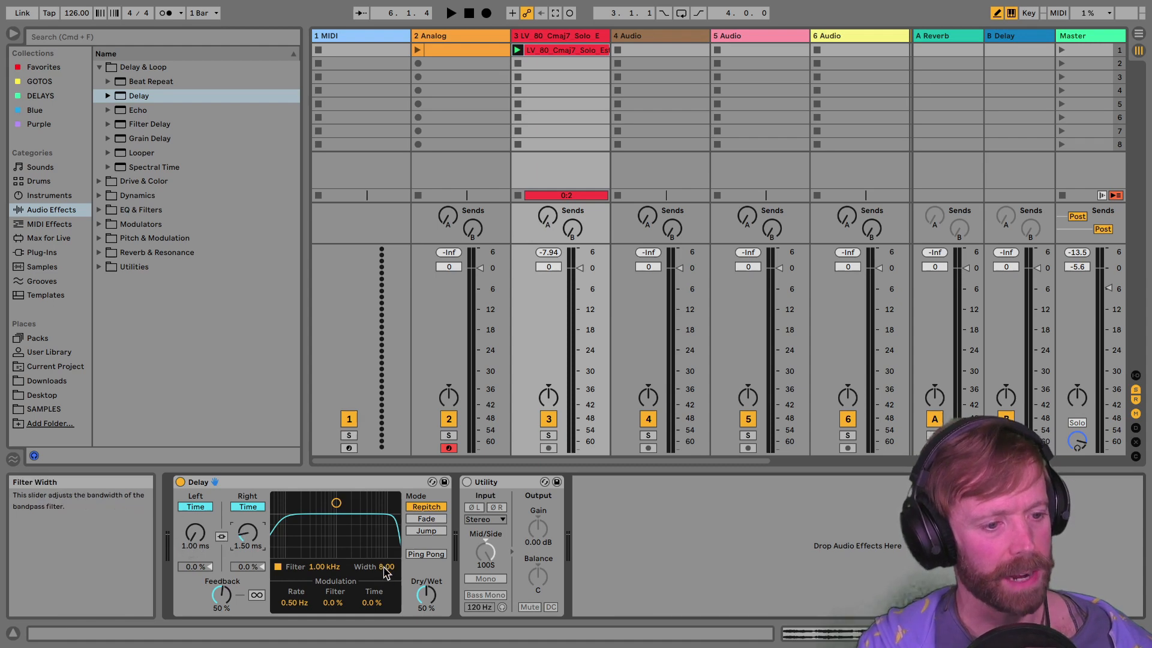
drag(426, 594, 426, 570)
Play the clip with the Utility bypassed, and reactivate the Utility to hear only the side signal
key(space)
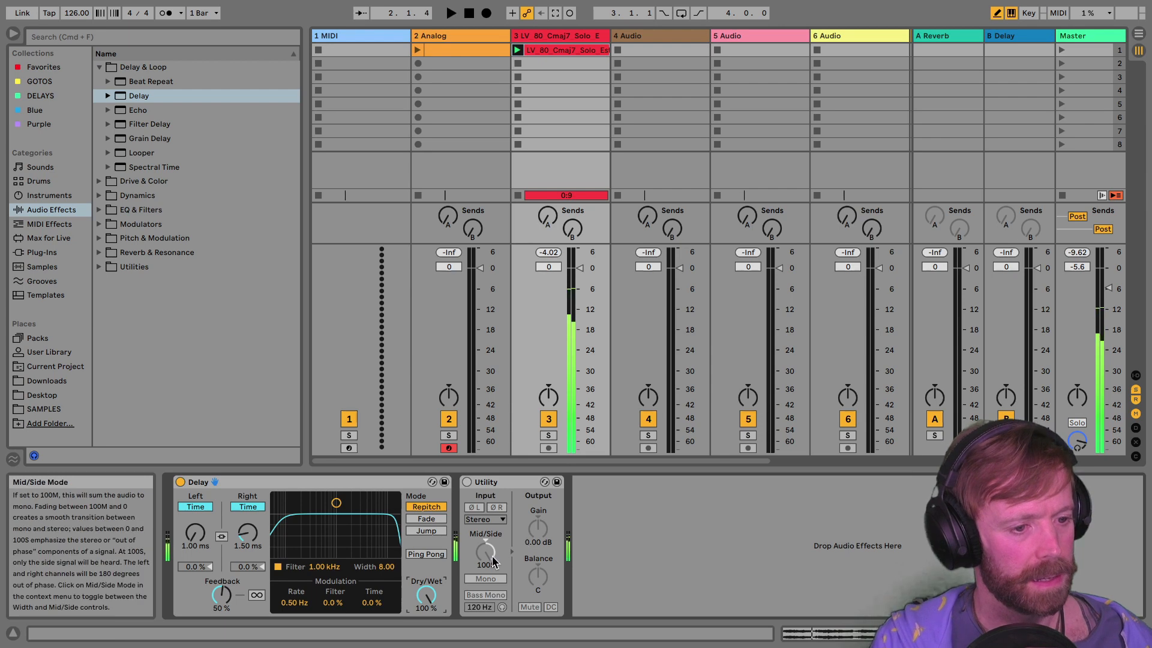
click(466, 482)
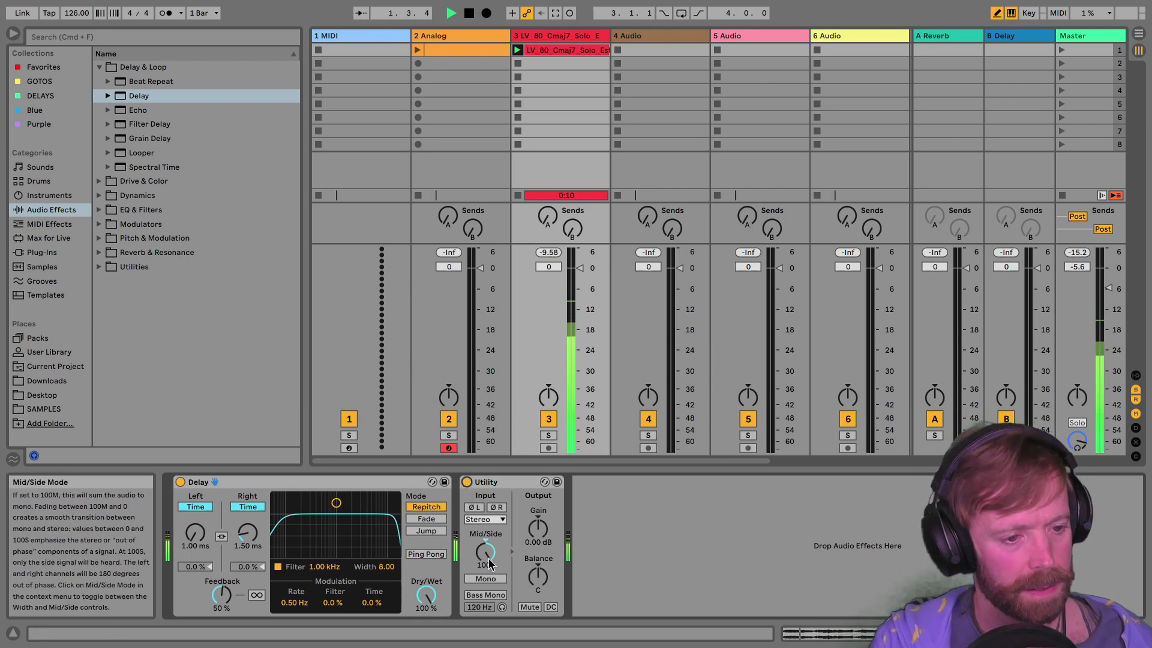
key(space)
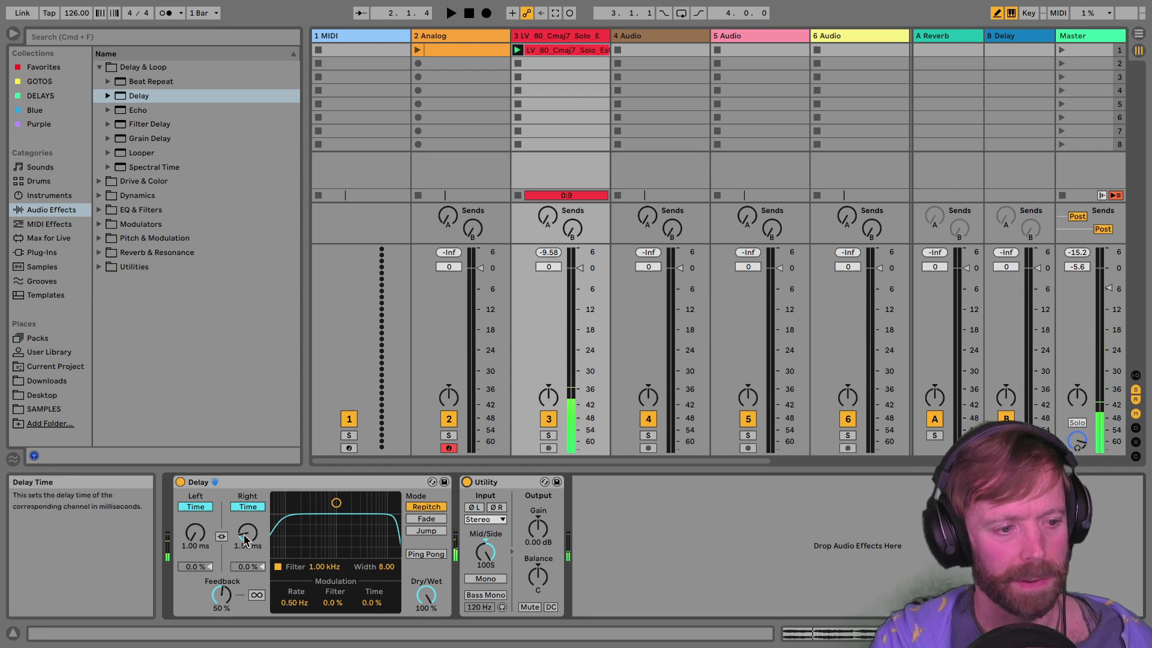
Audition the side signal with the Delay's right time at 1.00 ms, and raise that time to 10.5 ms
drag(243, 536, 249, 538)
key(space)
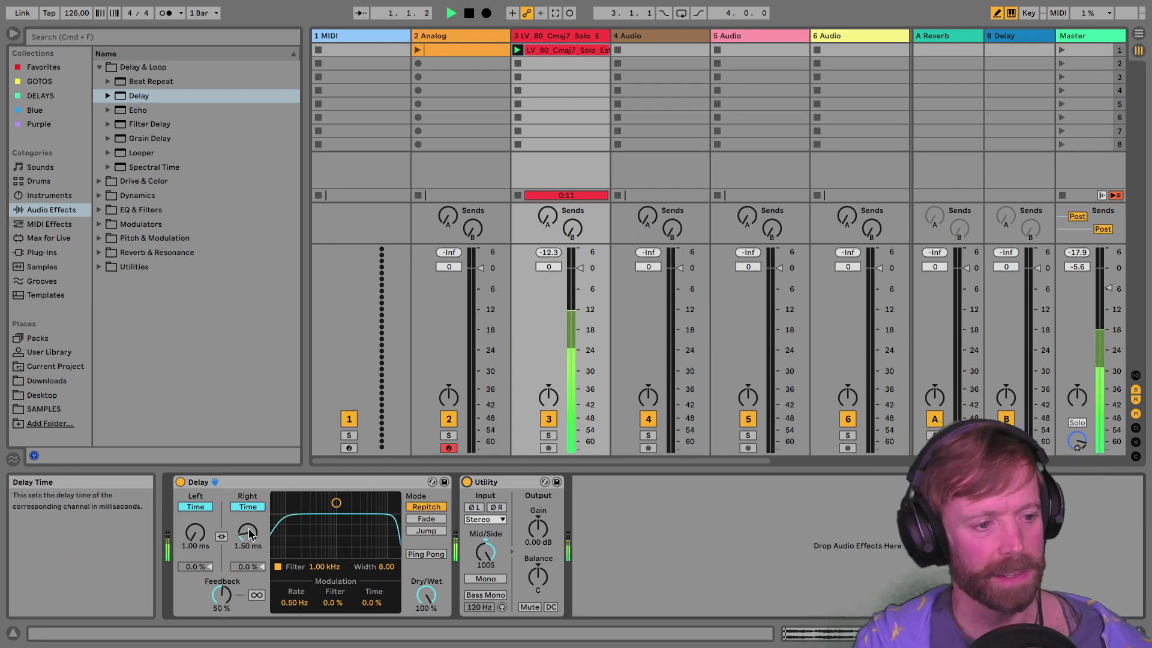
key(space)
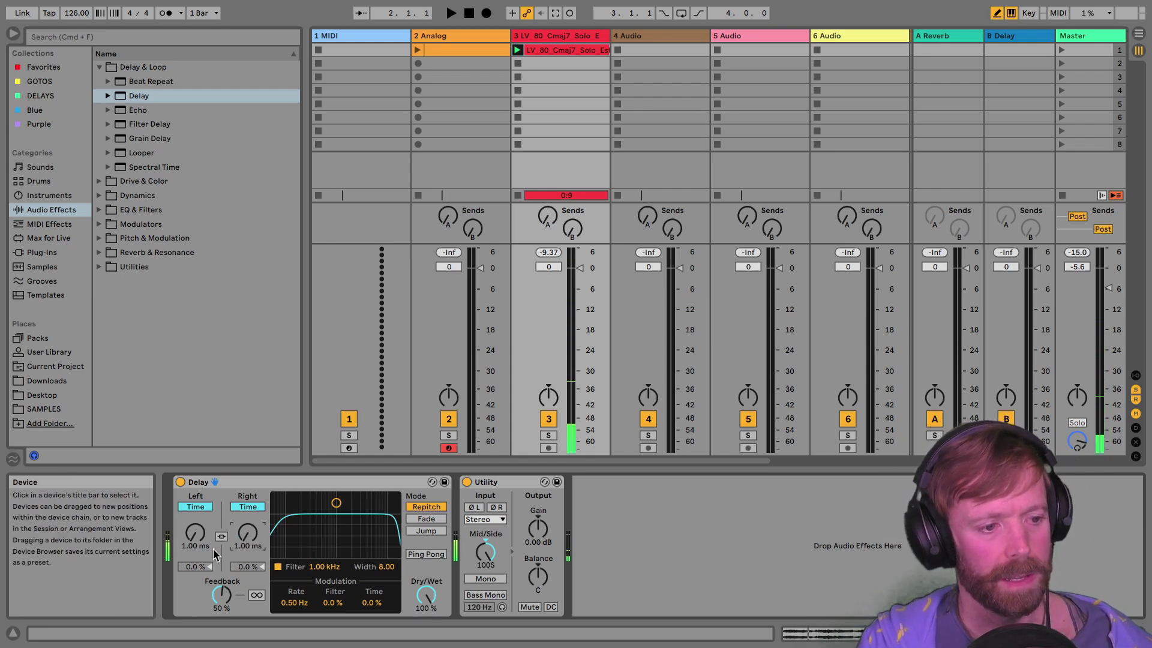
drag(247, 534, 251, 539)
key(space)
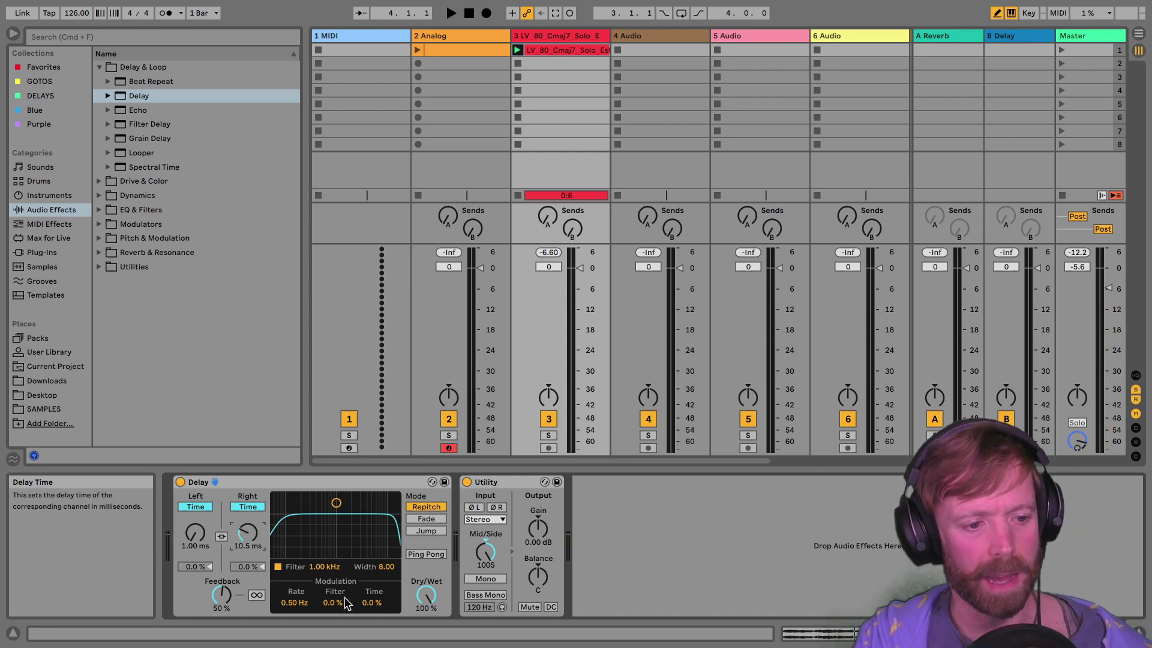
Play the side signal while raising the Delay's right time to 60.8 ms
key(space)
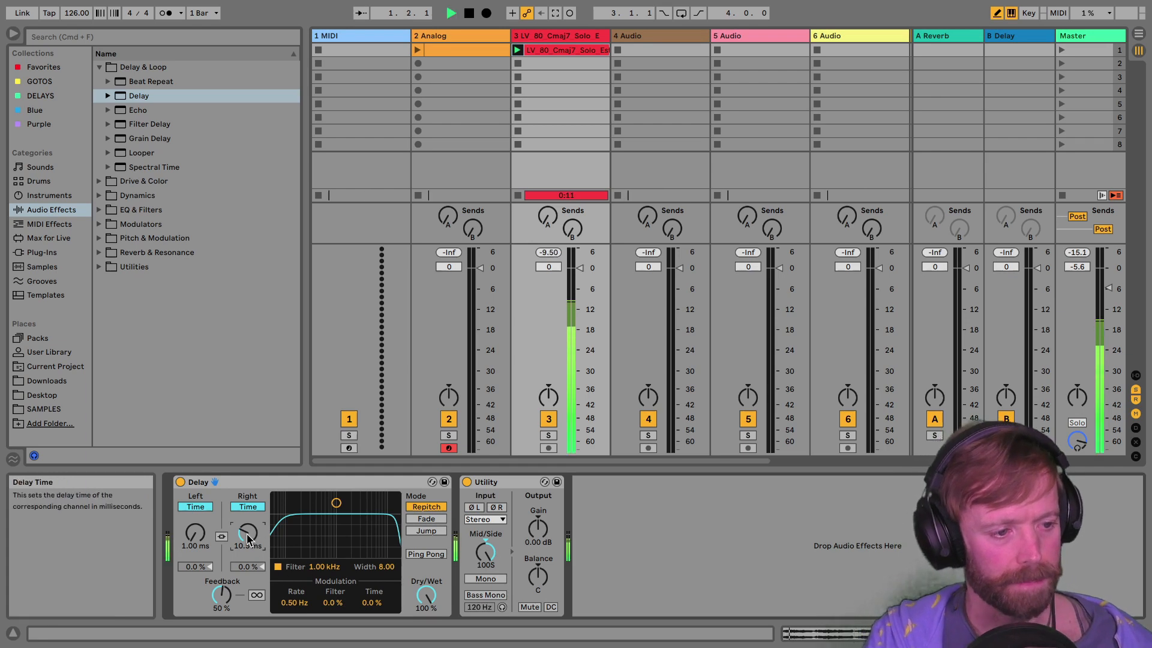
drag(248, 539, 249, 522)
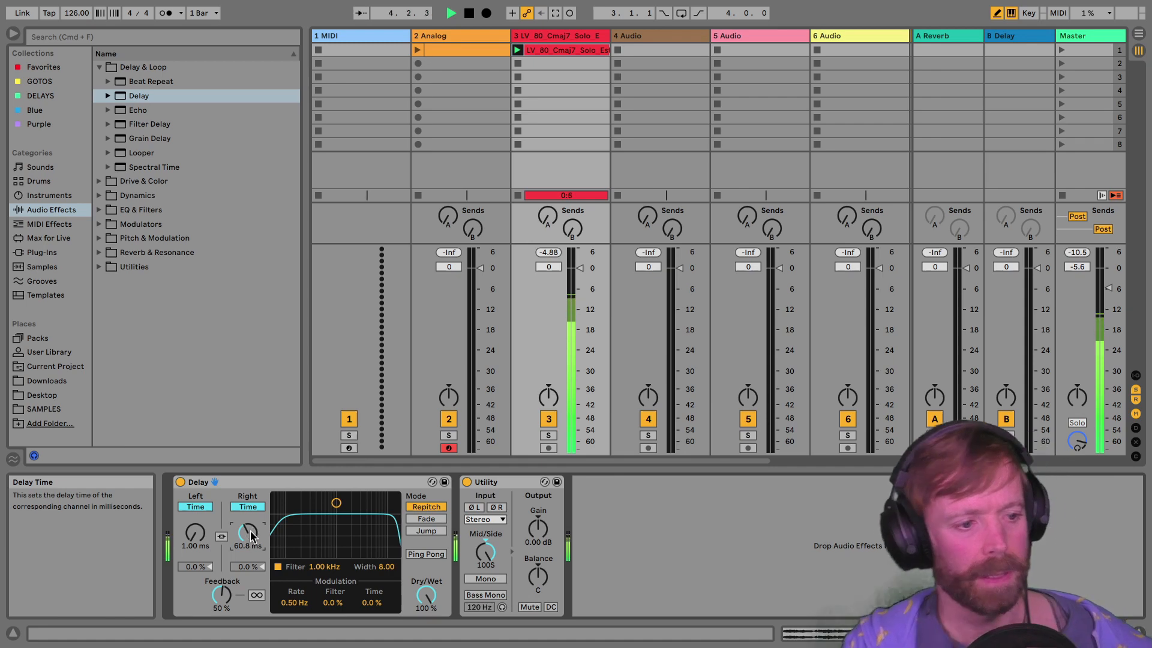
key(space)
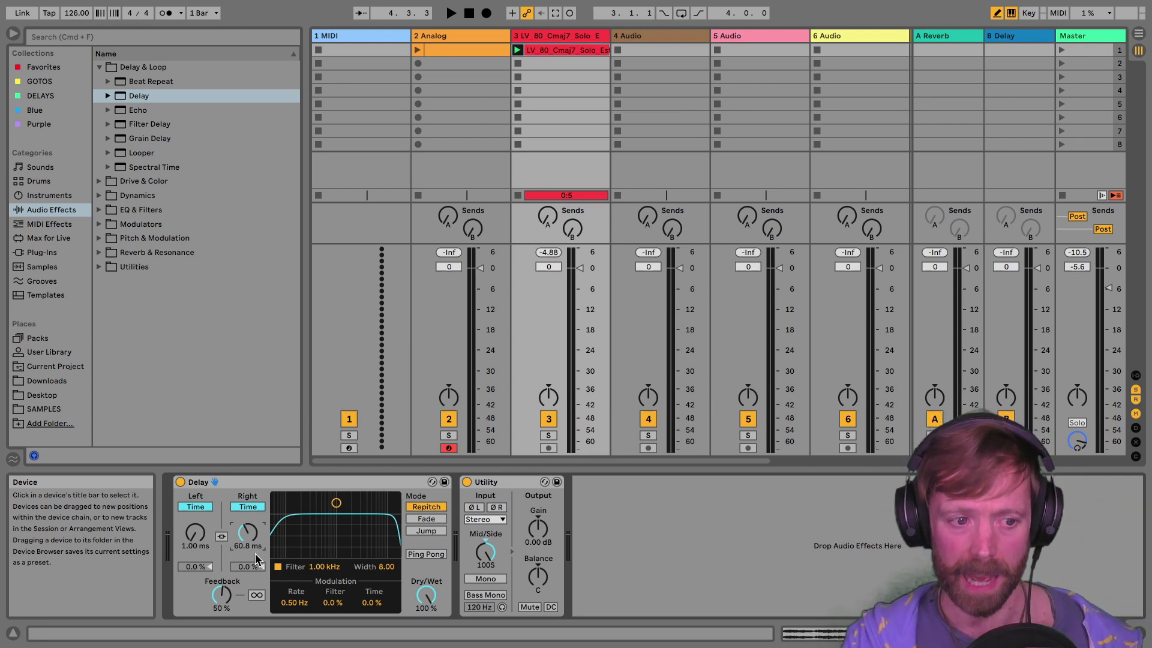
Set the Delay's Feedback to 0 % and bring its right time to 10.5 ms while auditioning the clip
drag(221, 594, 221, 599)
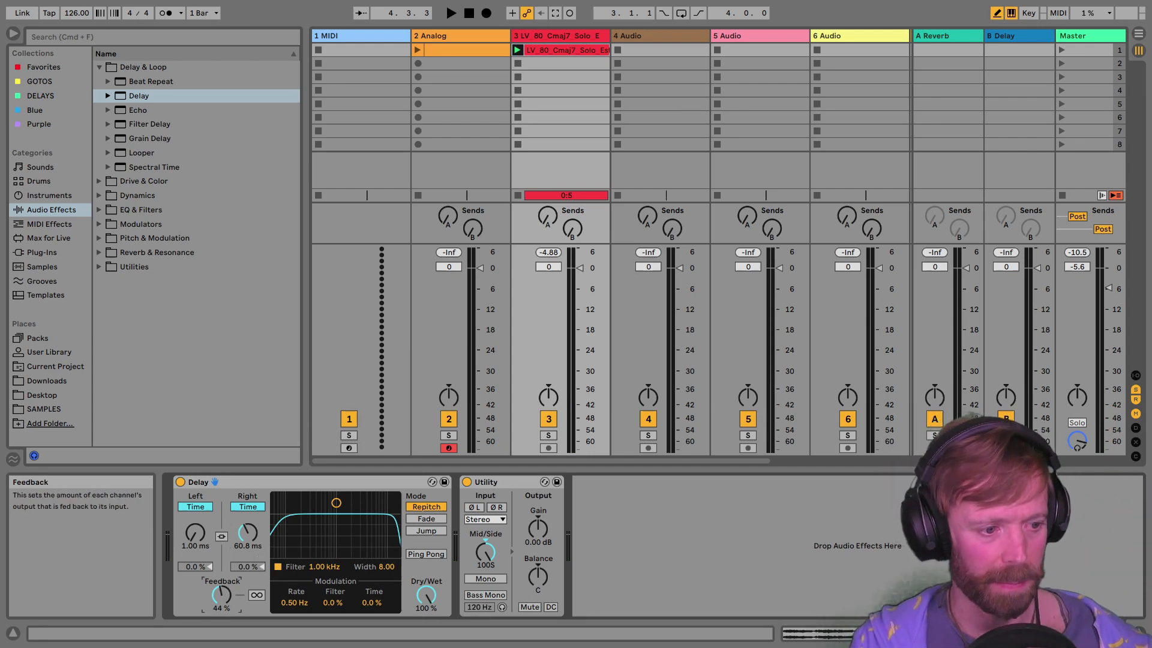
key(space)
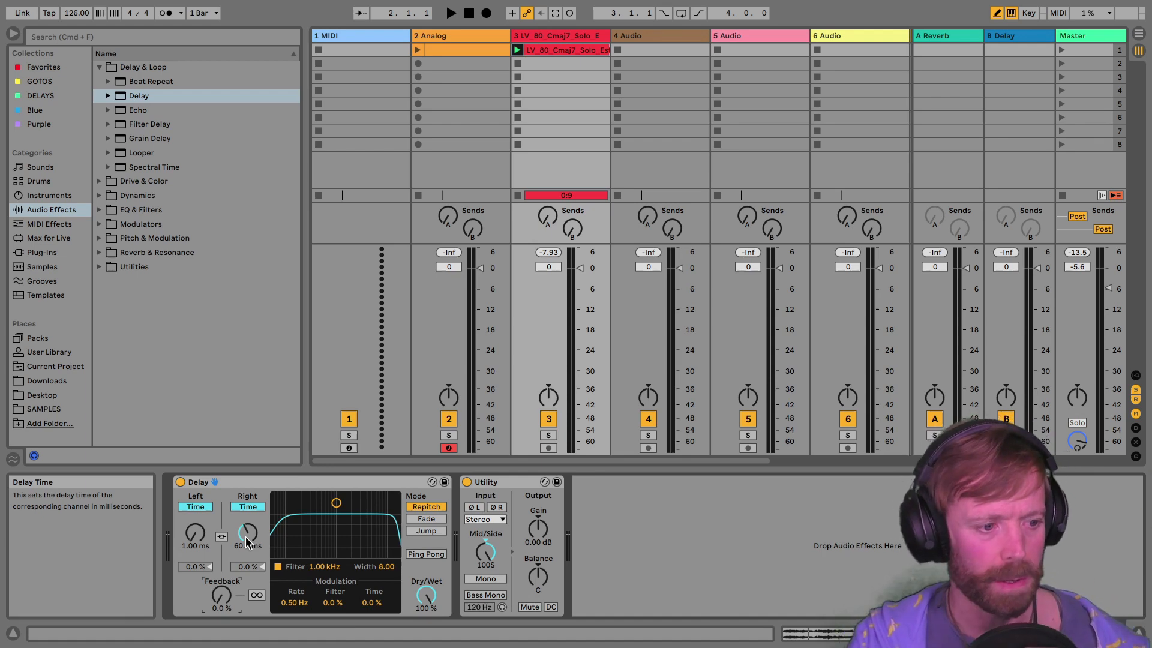
key(space)
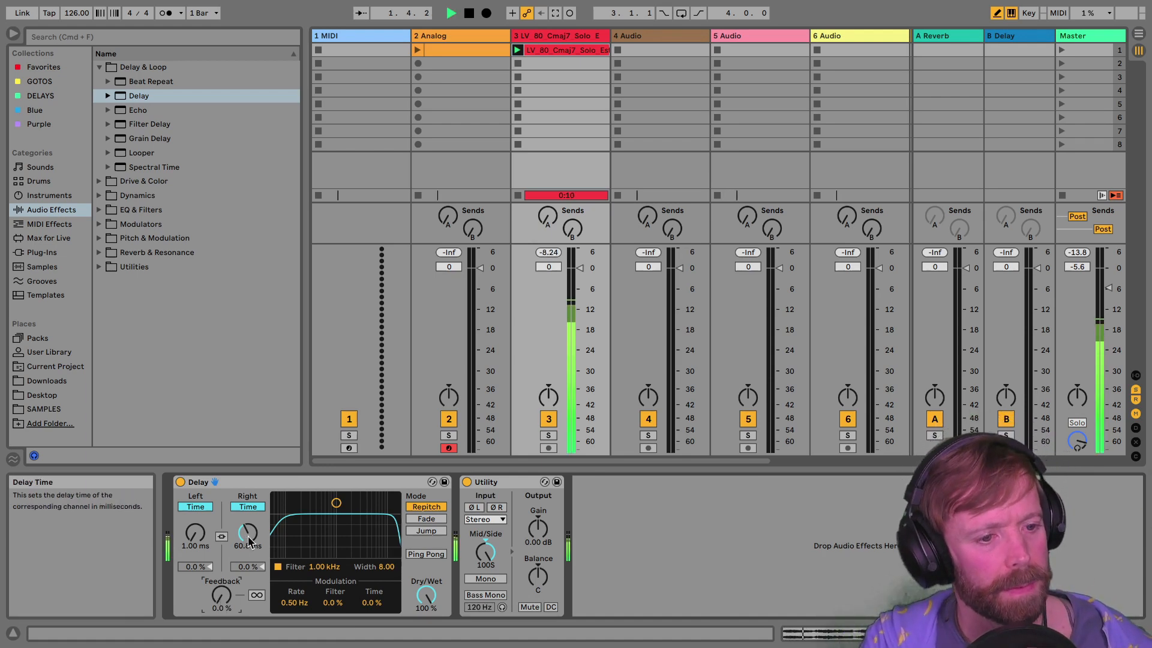
drag(250, 541, 239, 551)
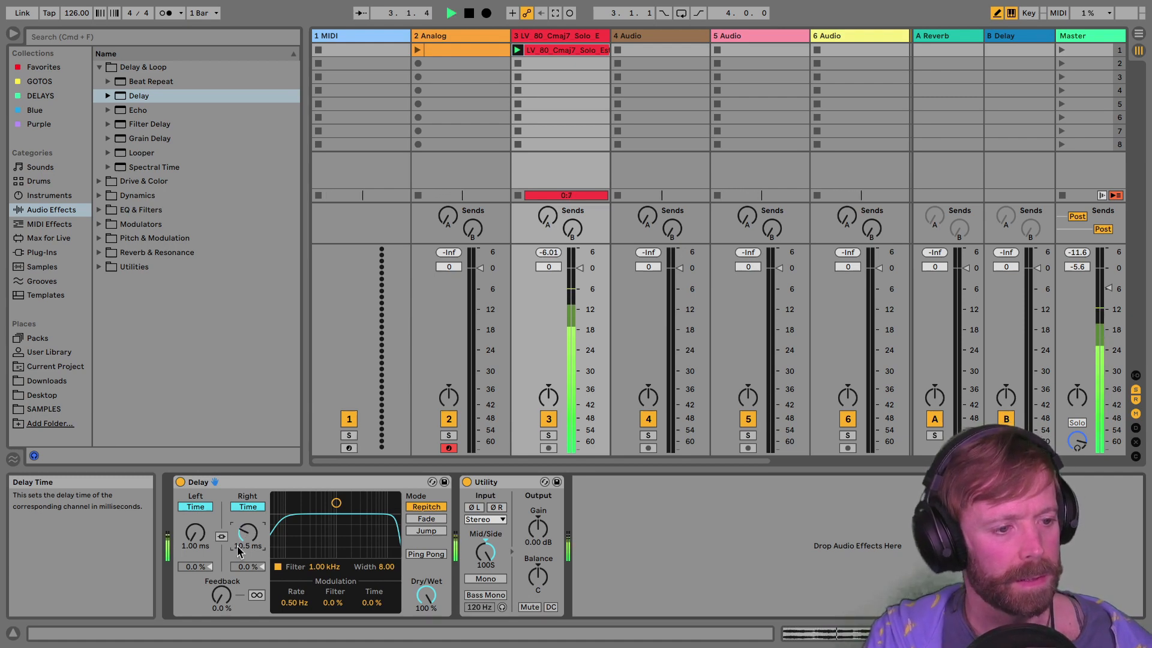
key(space)
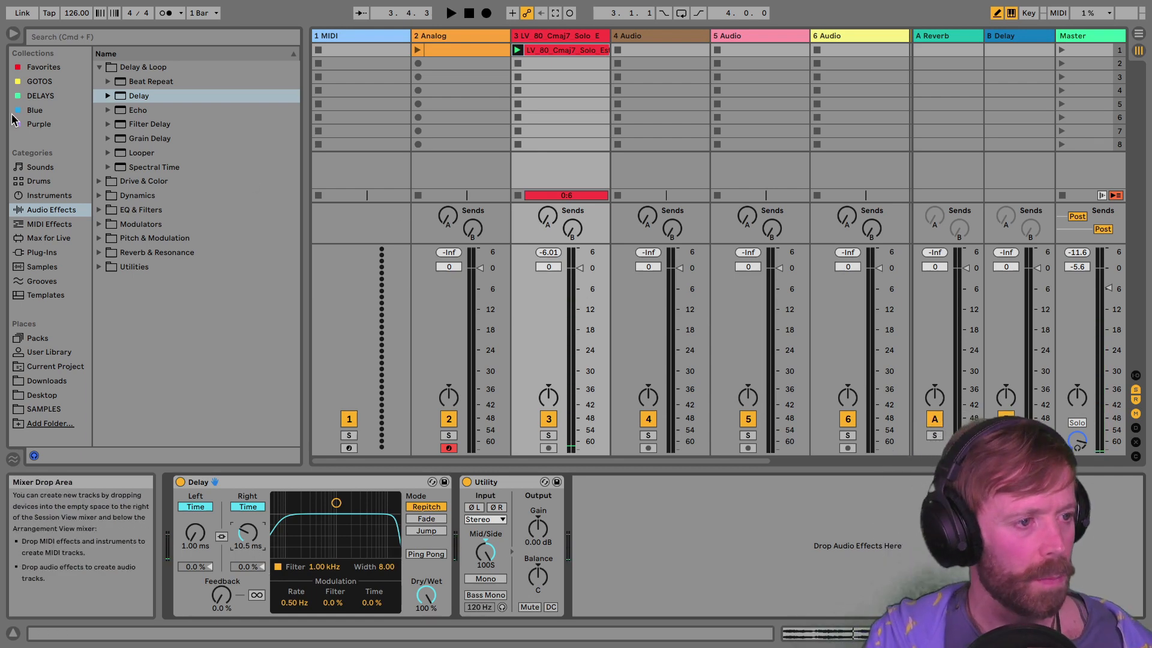
Load StereoSavage and the Lissajous.aupreset from the Purple collection onto track 3, and place the TrackMeter window beside StereoSavage
click(35, 125)
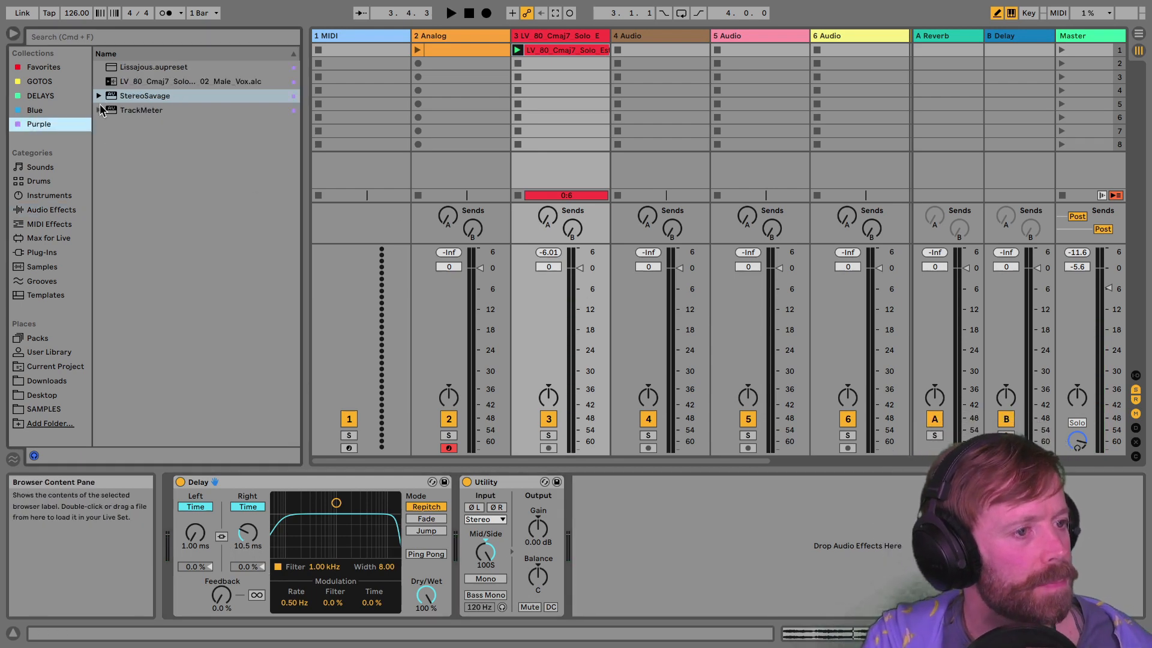
double_click(138, 98)
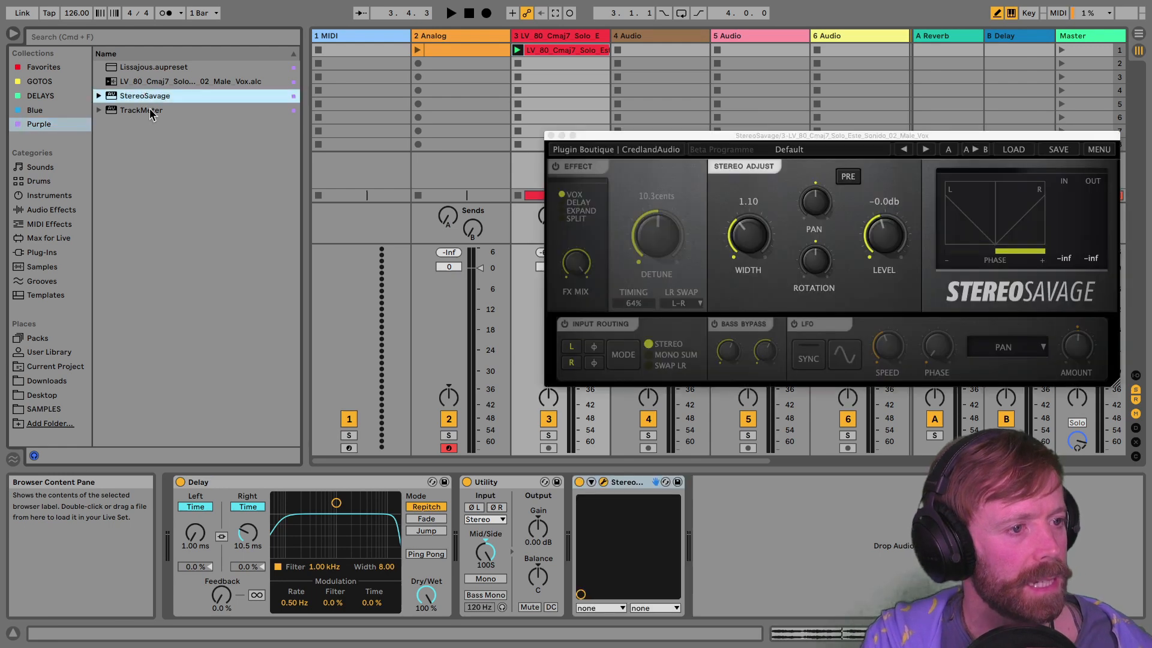
double_click(147, 67)
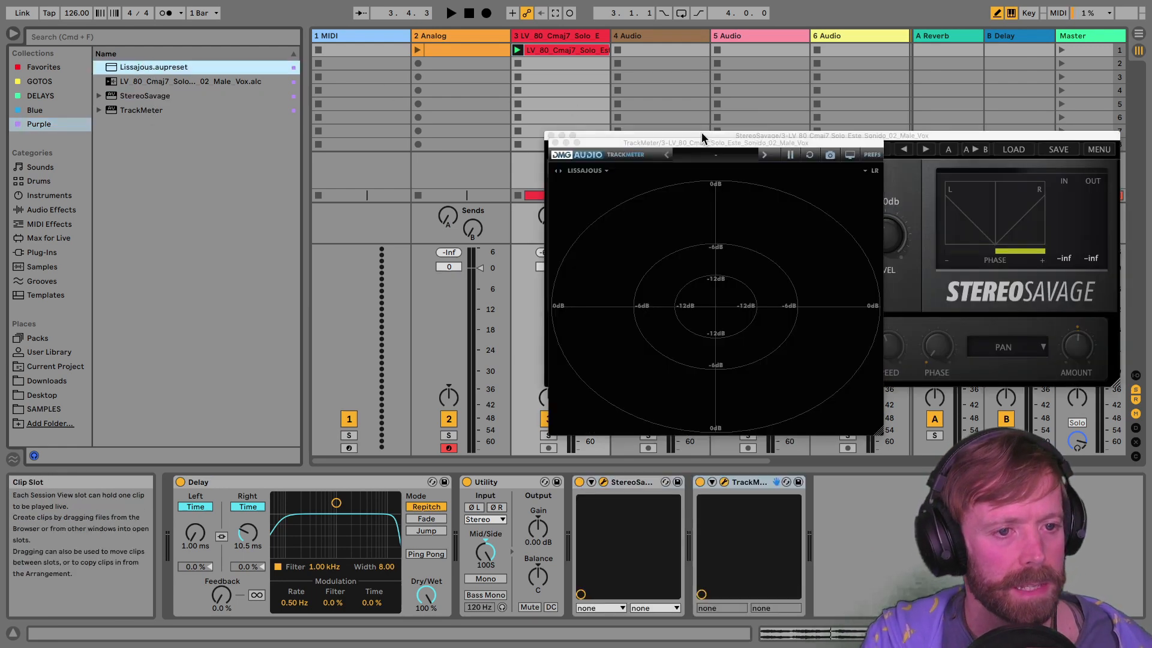
drag(701, 133, 310, 103)
Play the side signal through the two stereo meters, and play the clip again with the Utility bypassed
key(space)
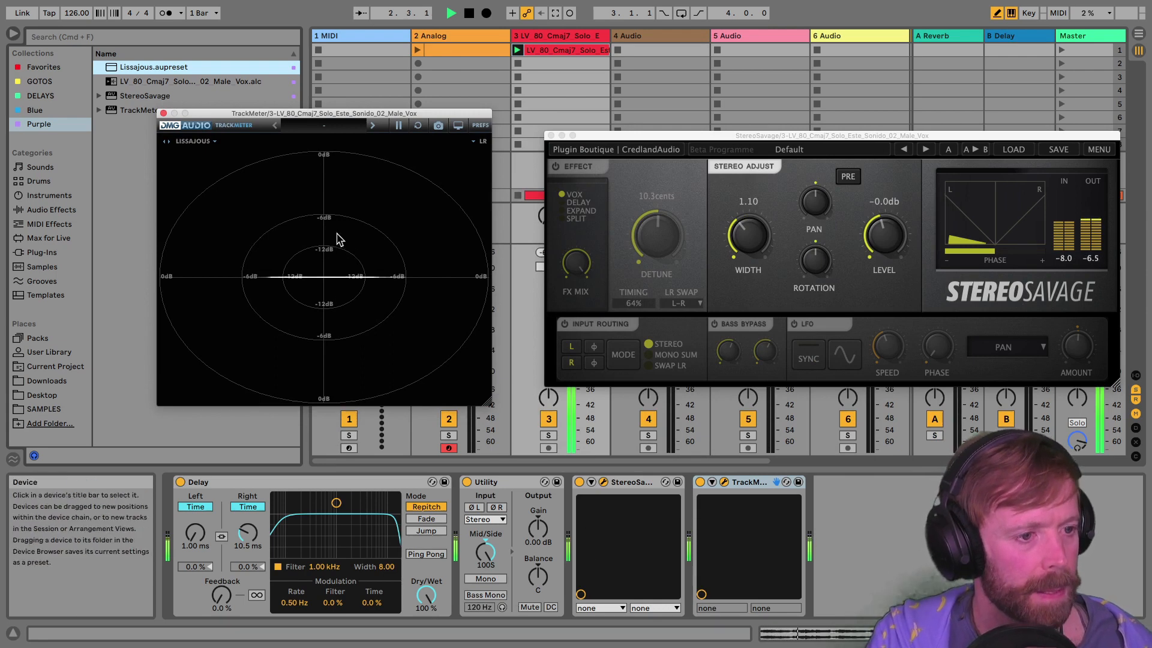
click(424, 592)
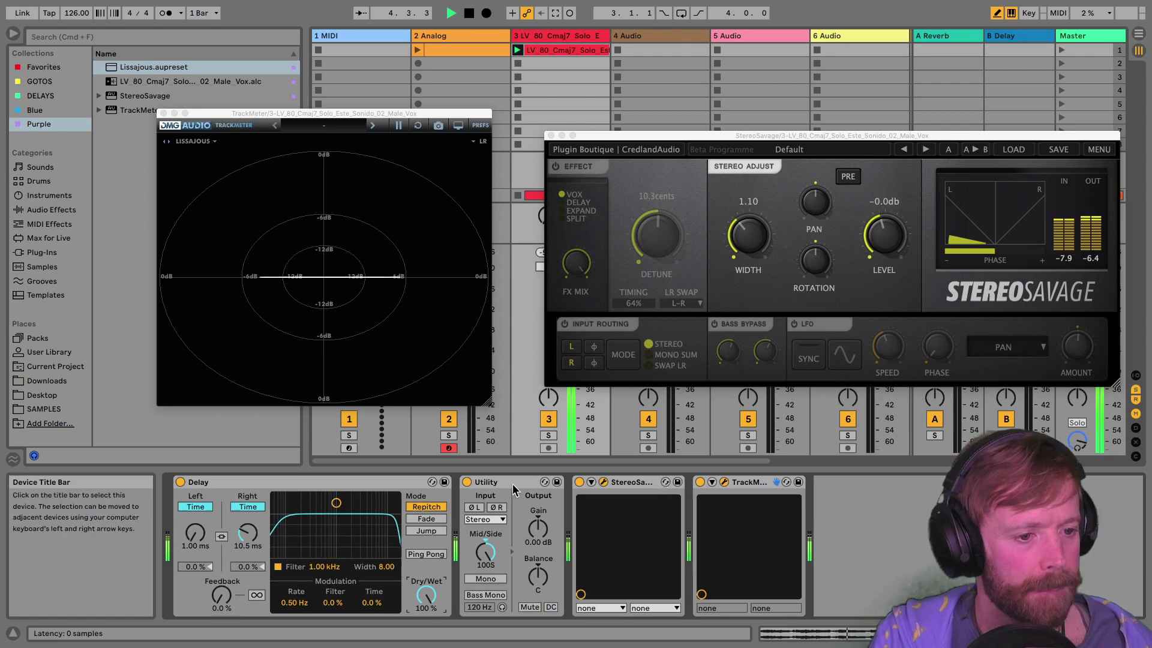
key(space)
click(467, 482)
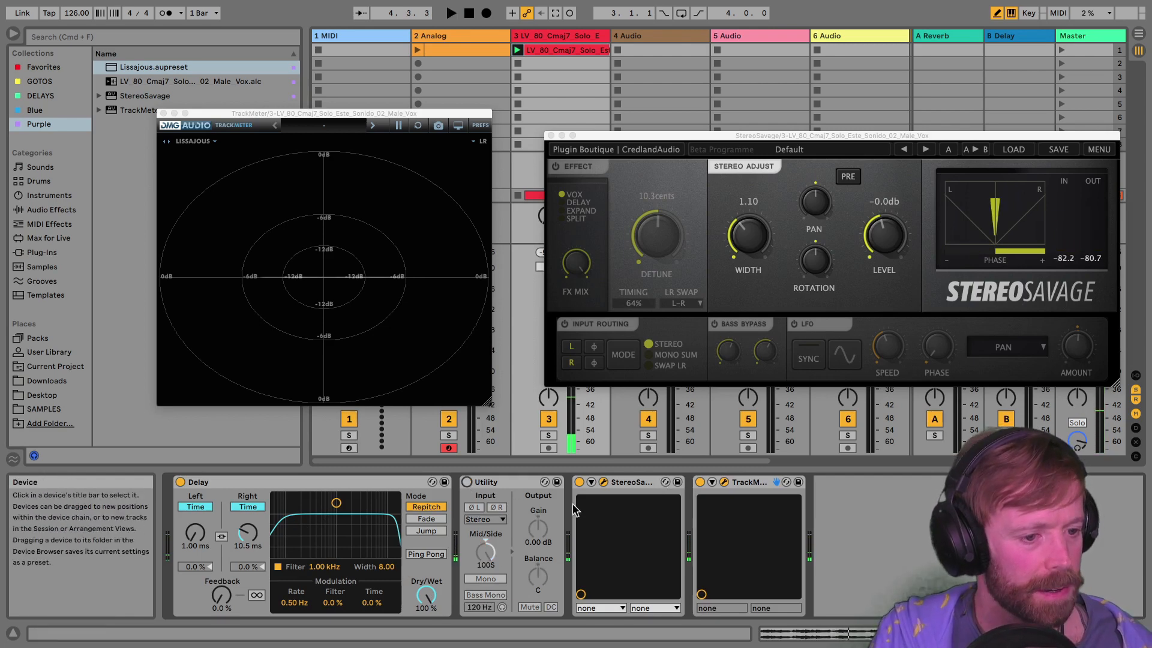
key(space)
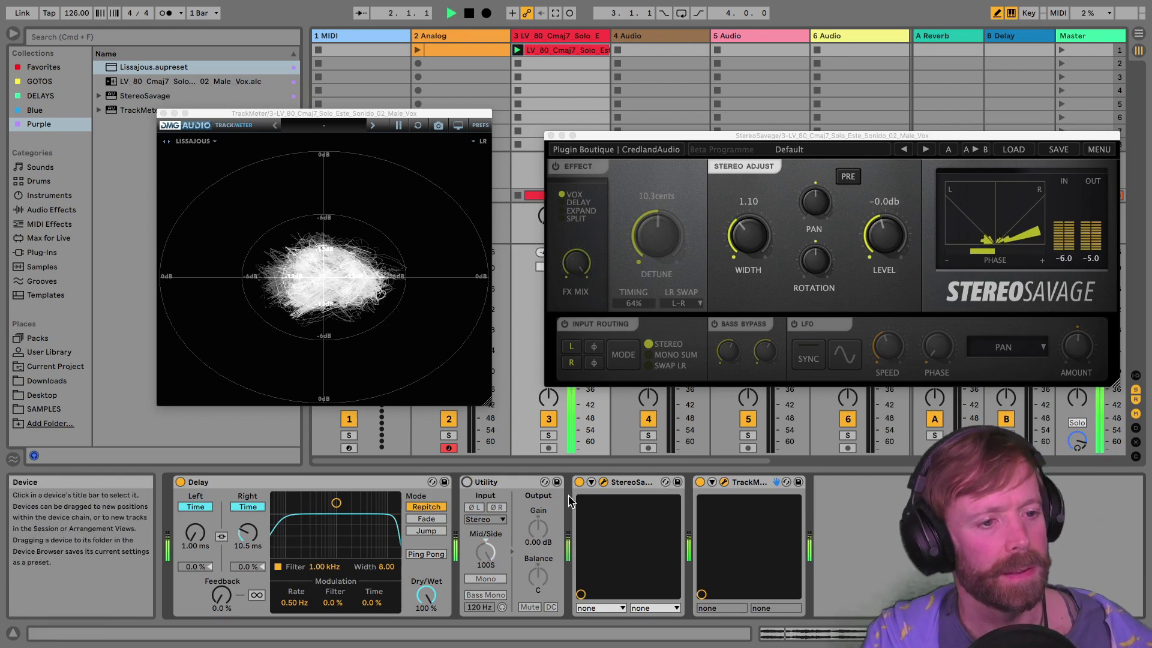
key(space)
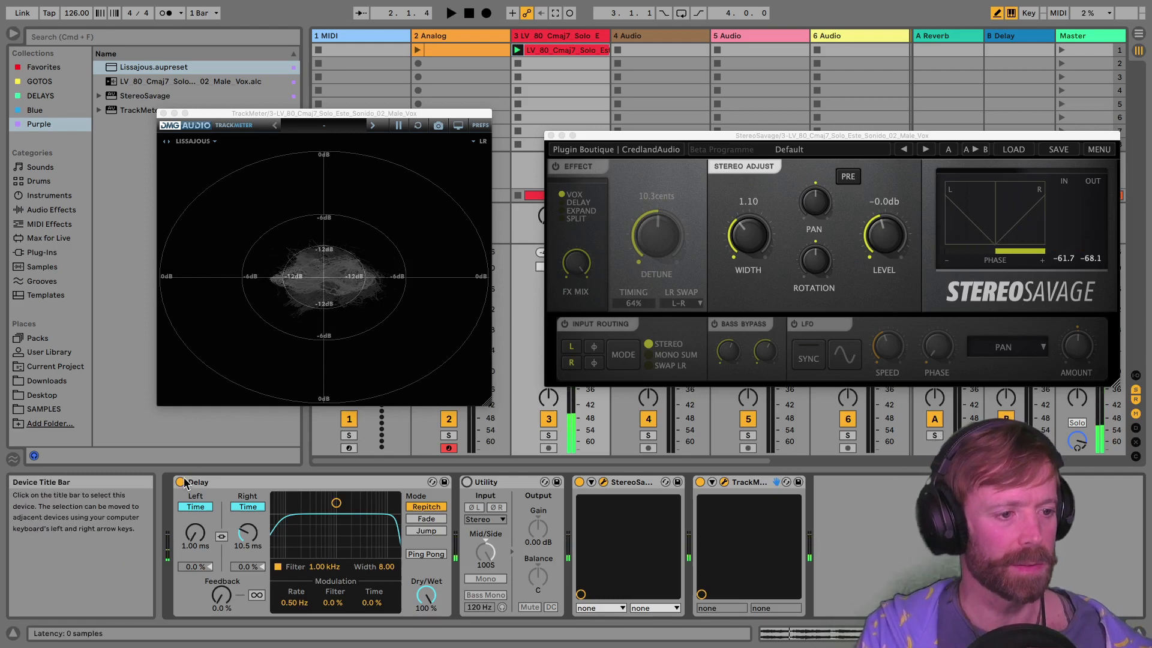
Compare the Lissajous and phase meters during playback with the Delay bypassed and with it reactivated
click(180, 482)
key(space)
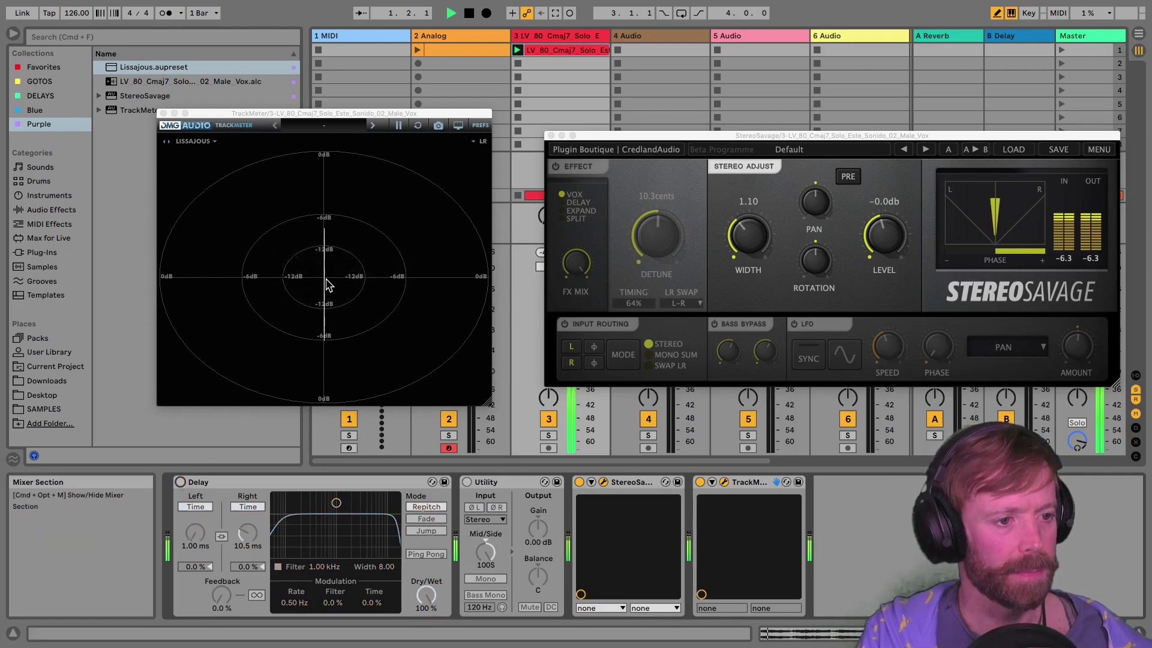
key(space)
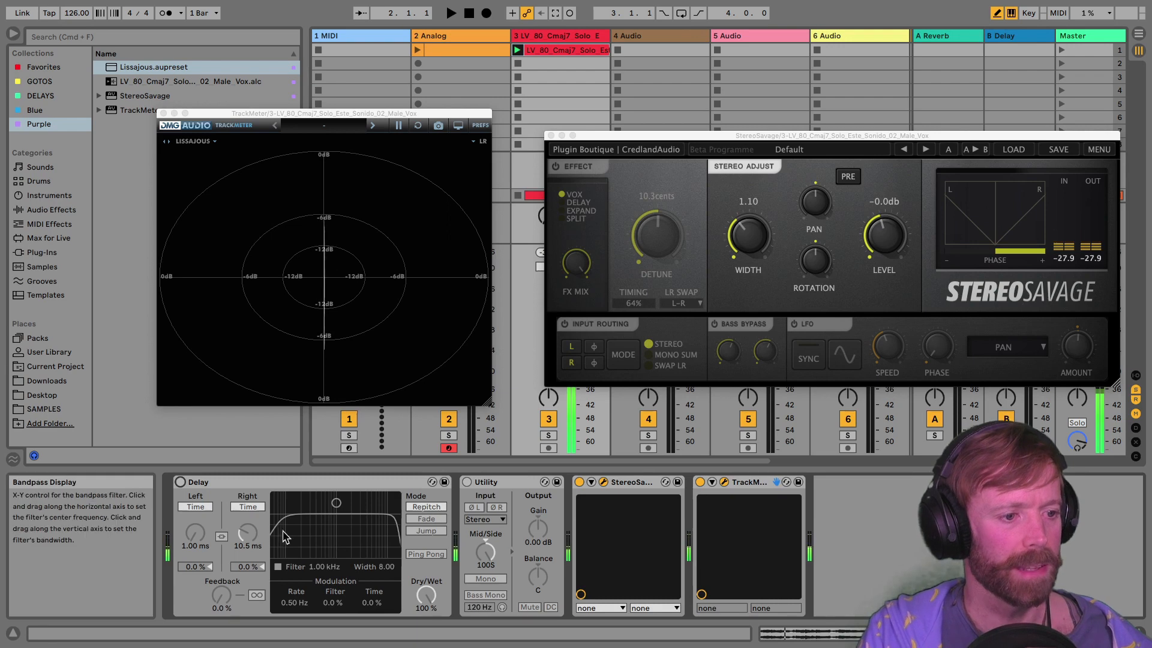
click(180, 482)
key(space)
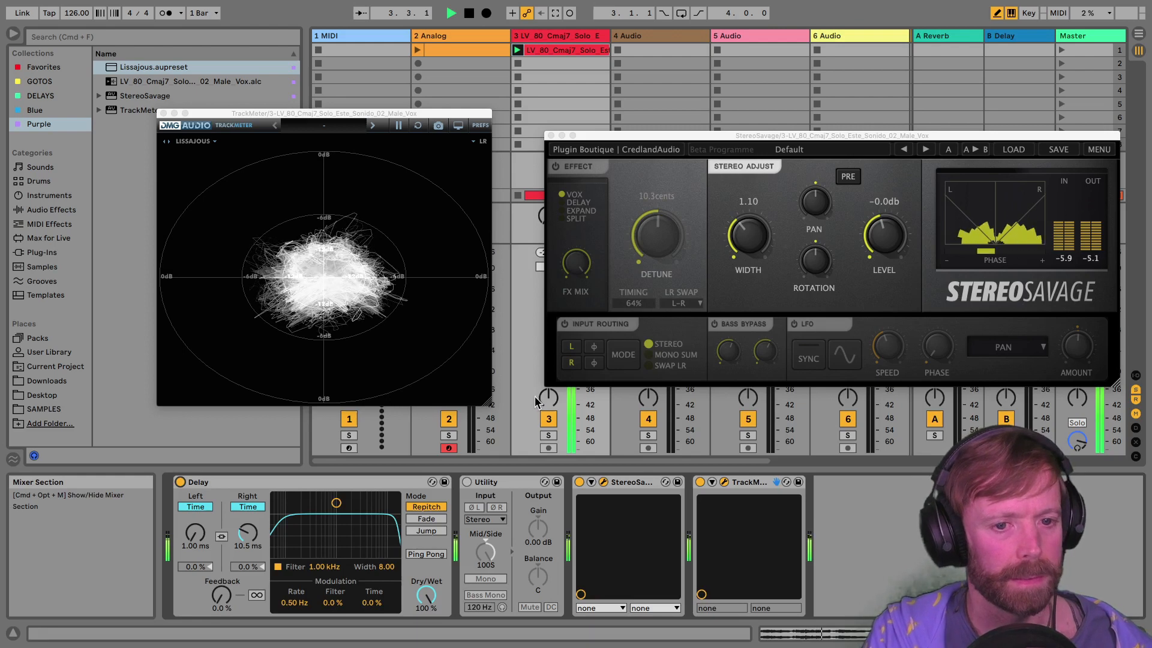
key(space)
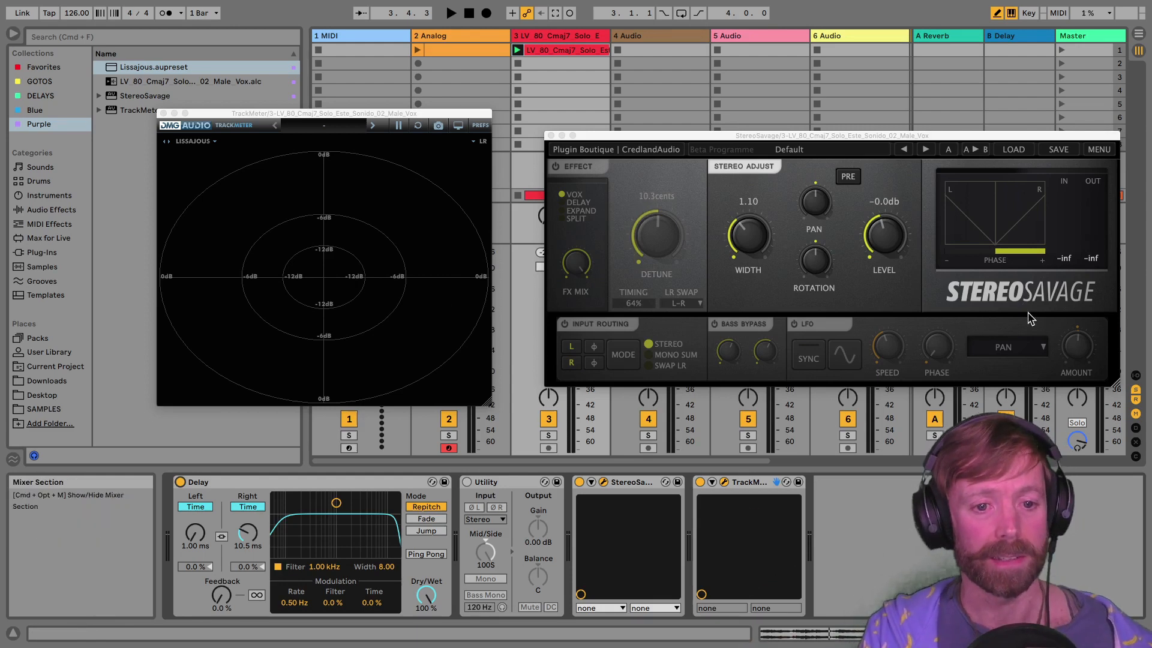
key(space)
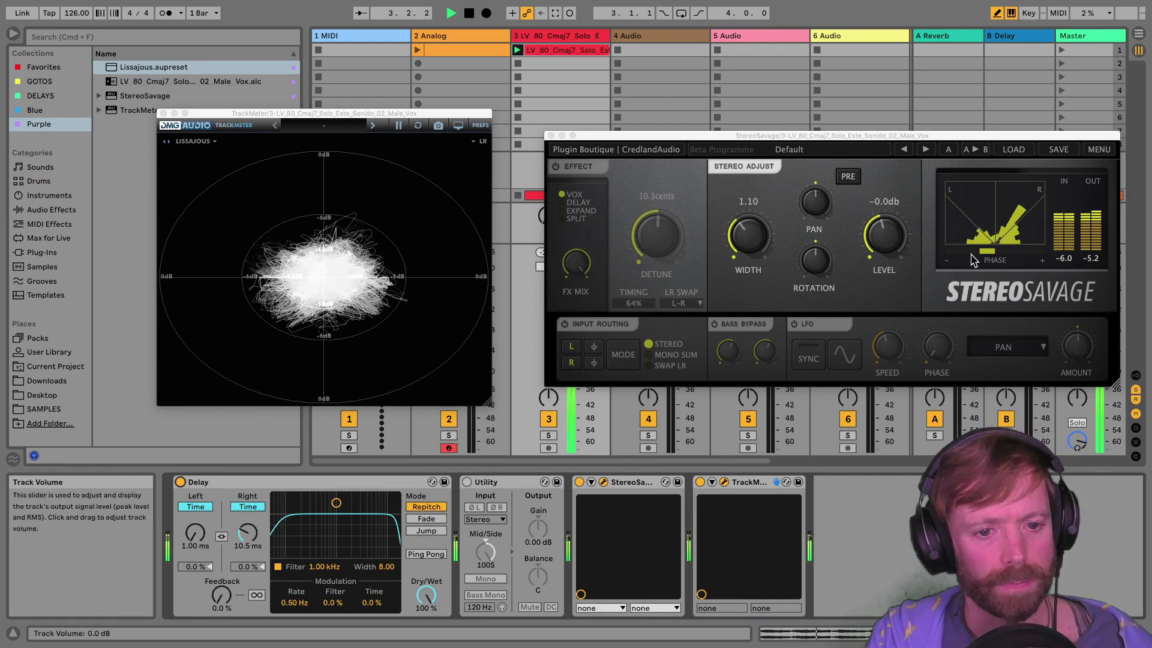
key(space)
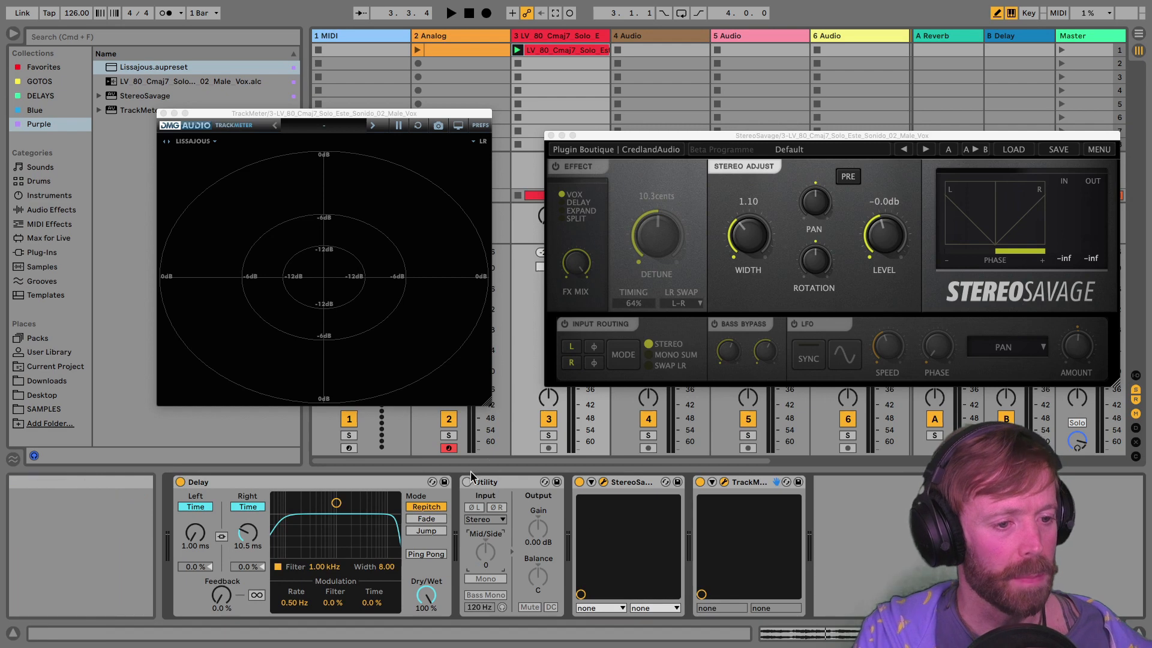
Reset the Utility's Mid/Side to 0 and reactivate the device at the end of the chain, after TrackMeter
drag(487, 484, 713, 491)
key(space)
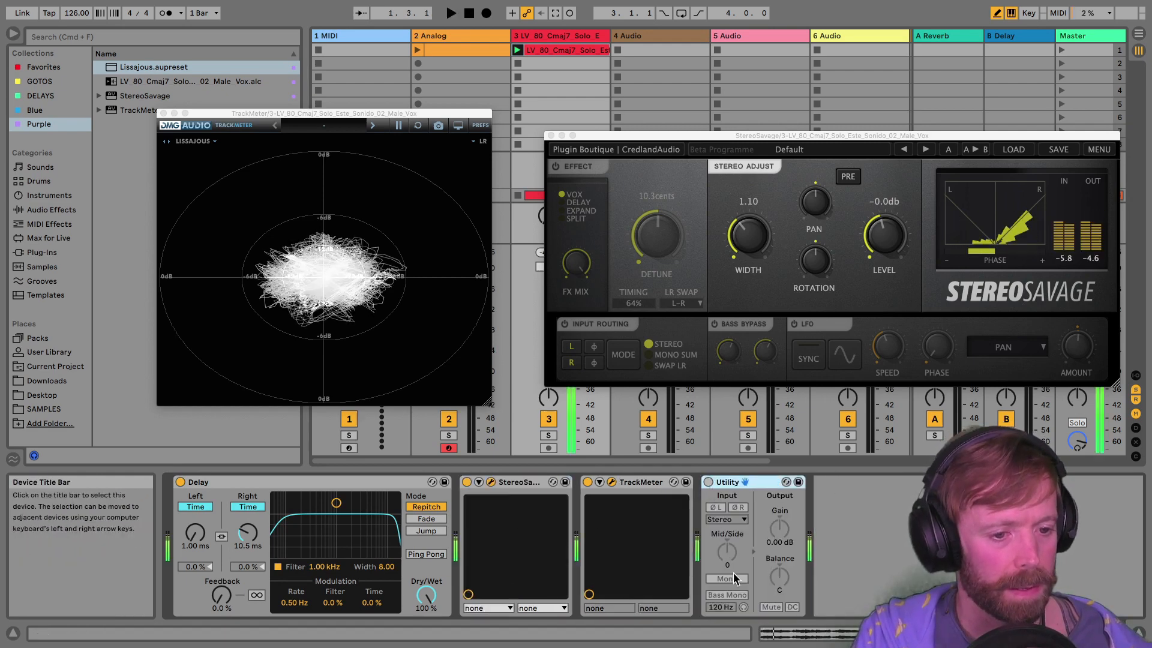
key(space)
click(708, 482)
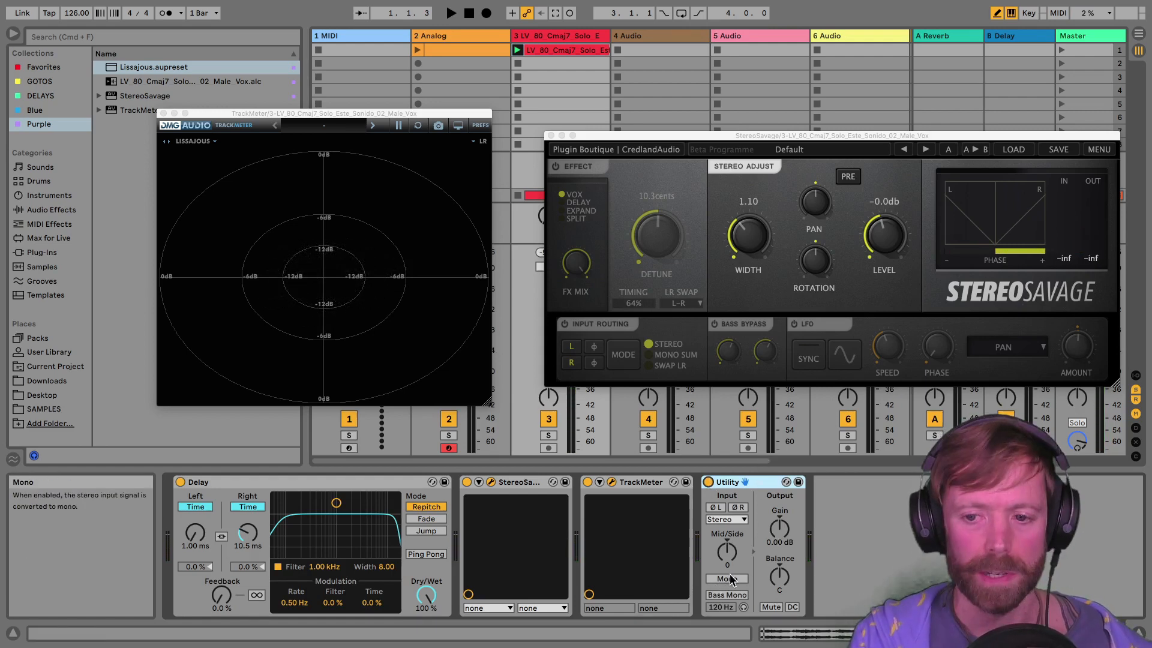
Play the delayed clip in stereo and switch the Utility to Mono during playback
key(space)
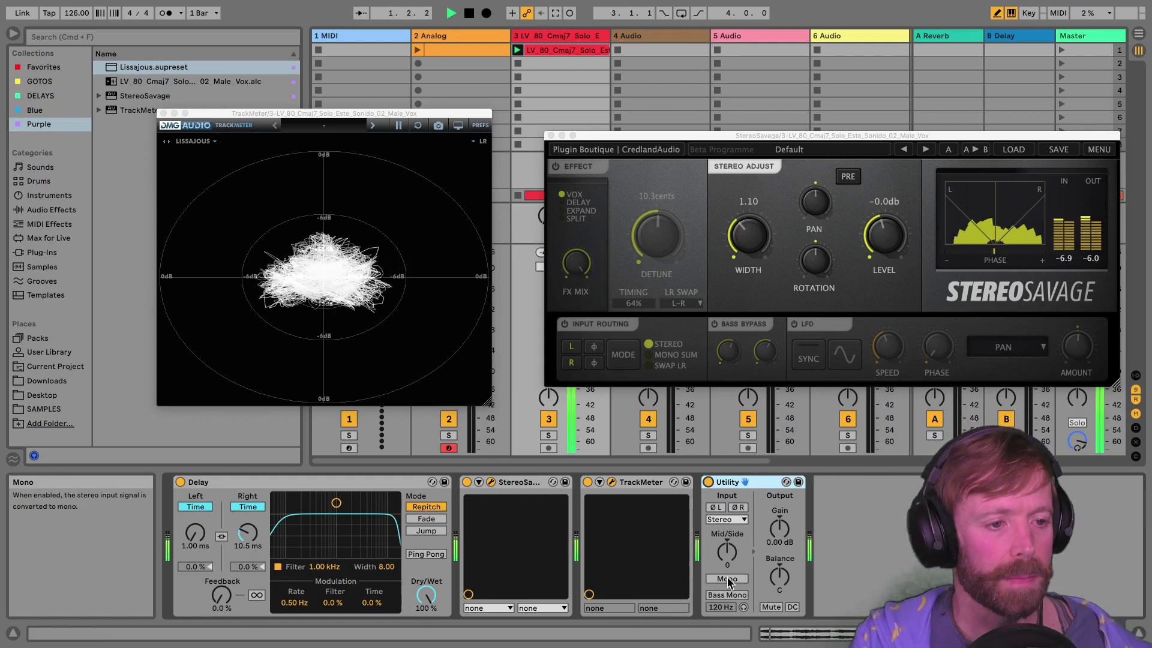
click(728, 579)
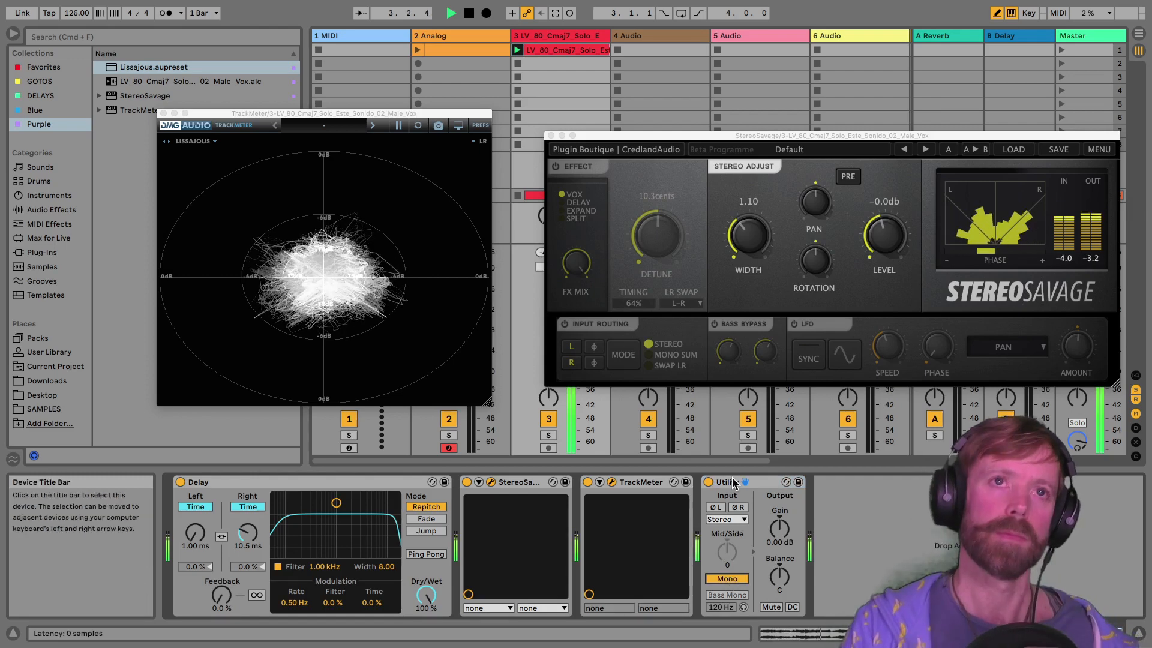
key(space)
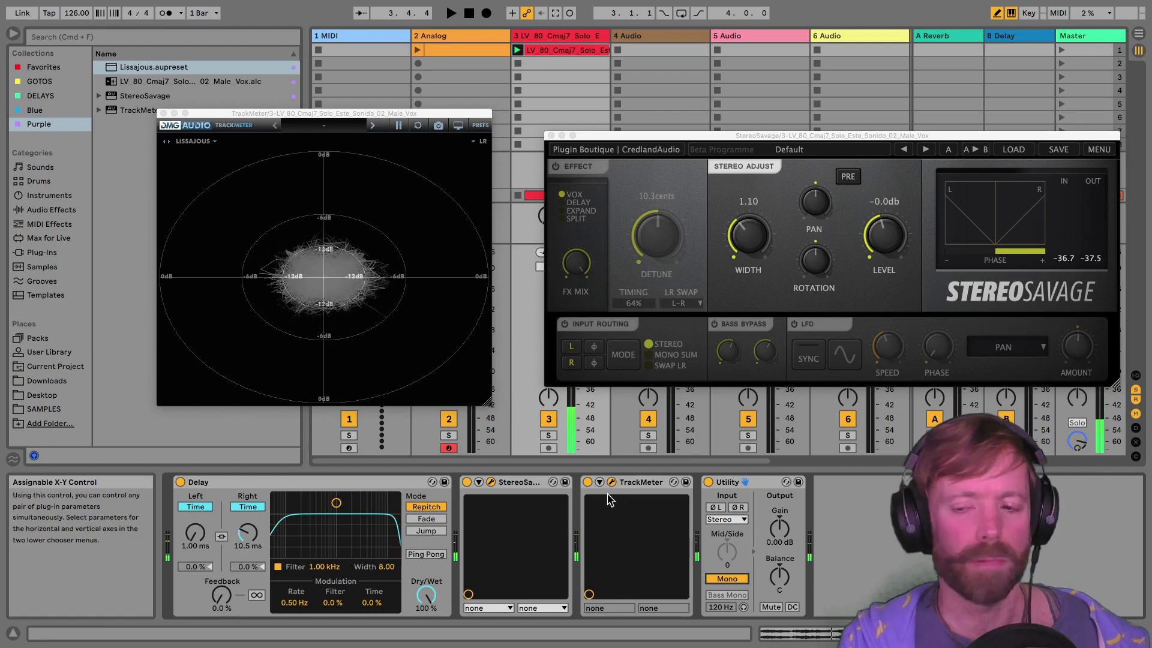
Compare the mono playback with the Delay active, bypassed and reactivated
key(space)
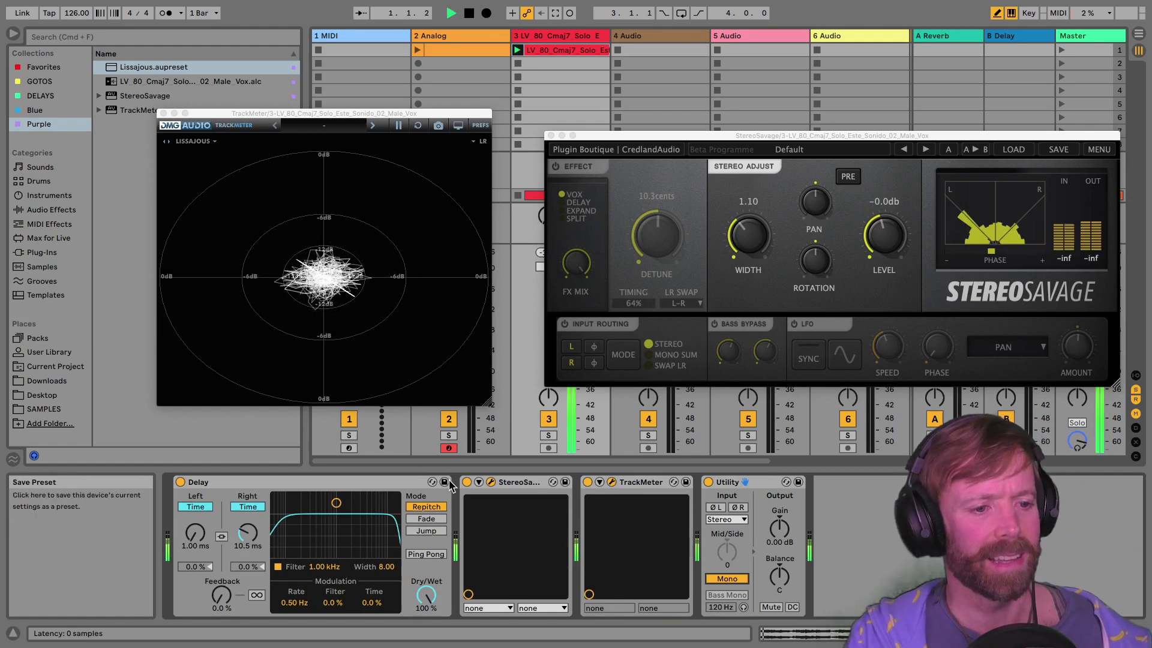
click(180, 482)
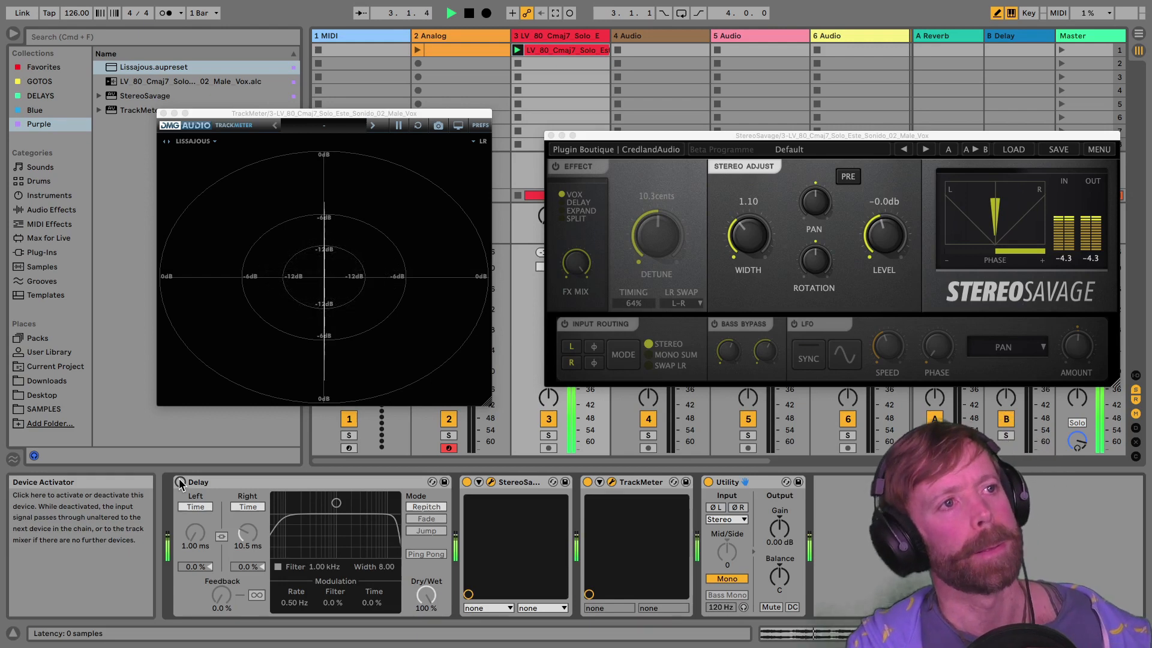
click(180, 482)
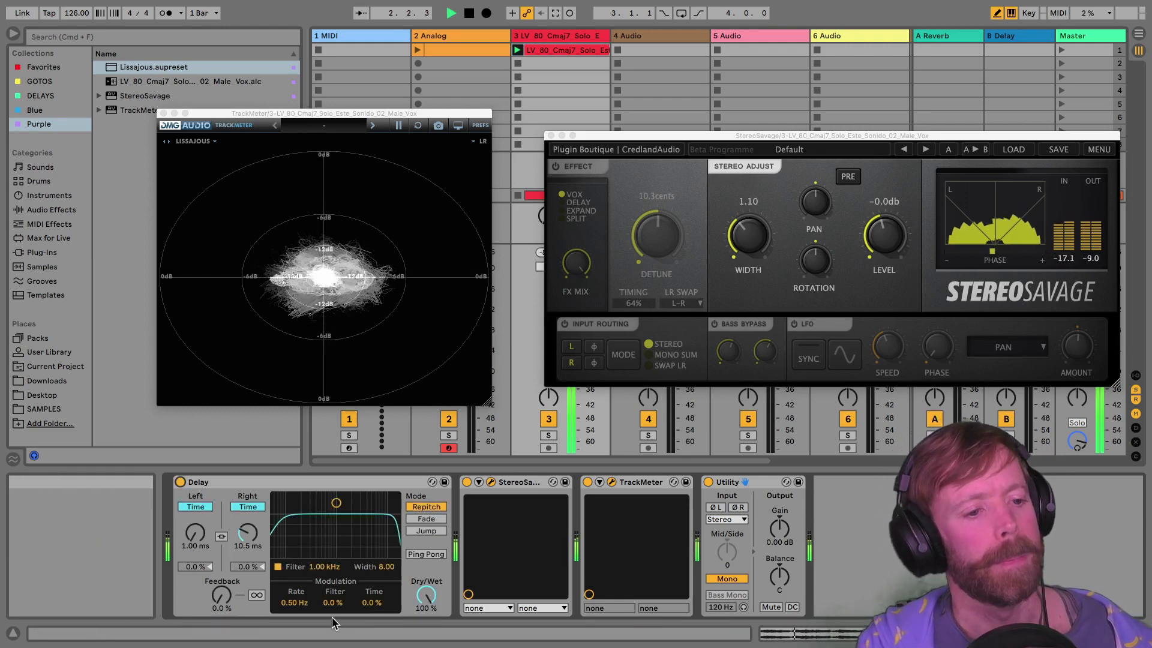
key(space)
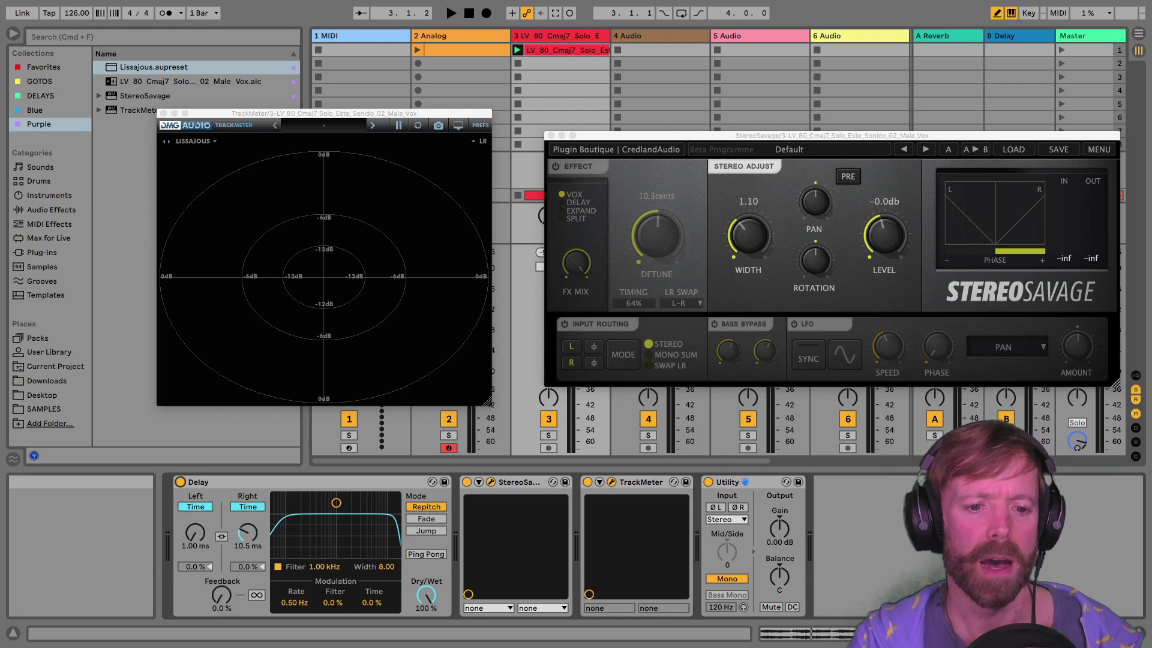
Compare stereo and mono playback of the delayed clip by turning the Utility's Mono off and back on
click(728, 579)
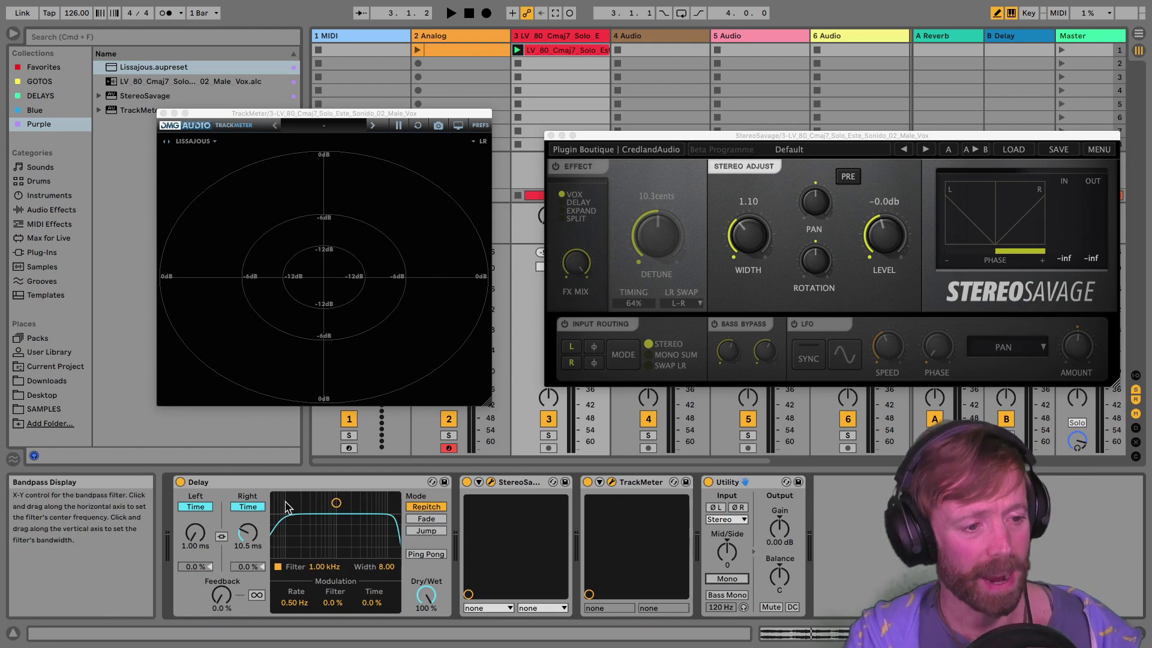
key(space)
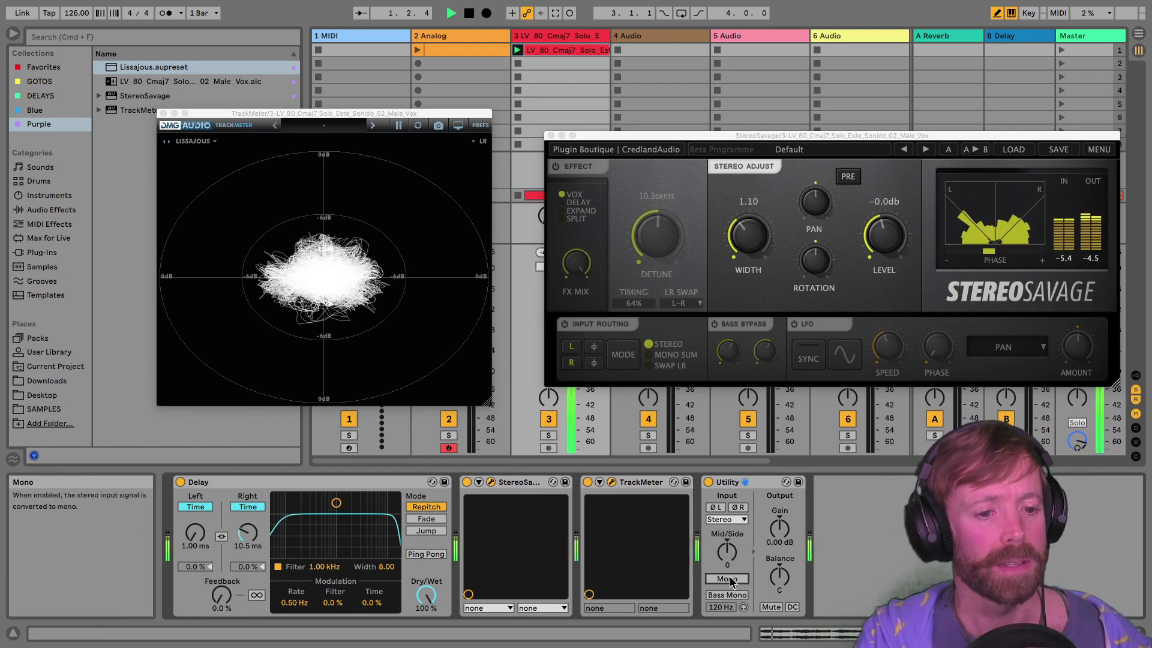
click(727, 579)
key(space)
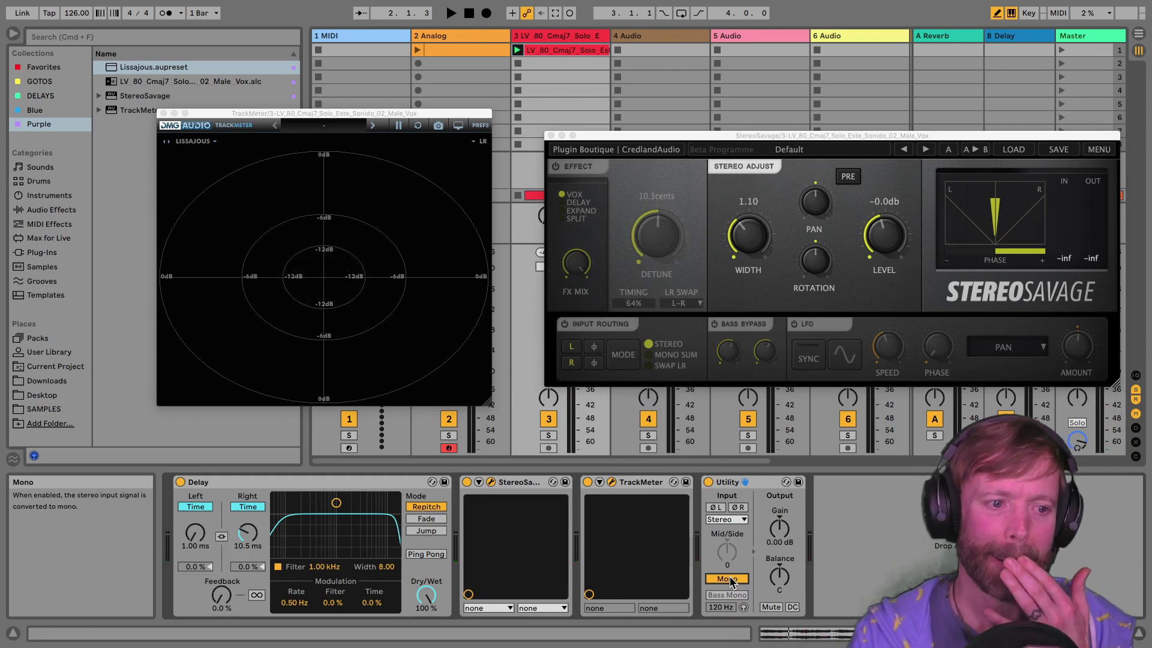
key(space)
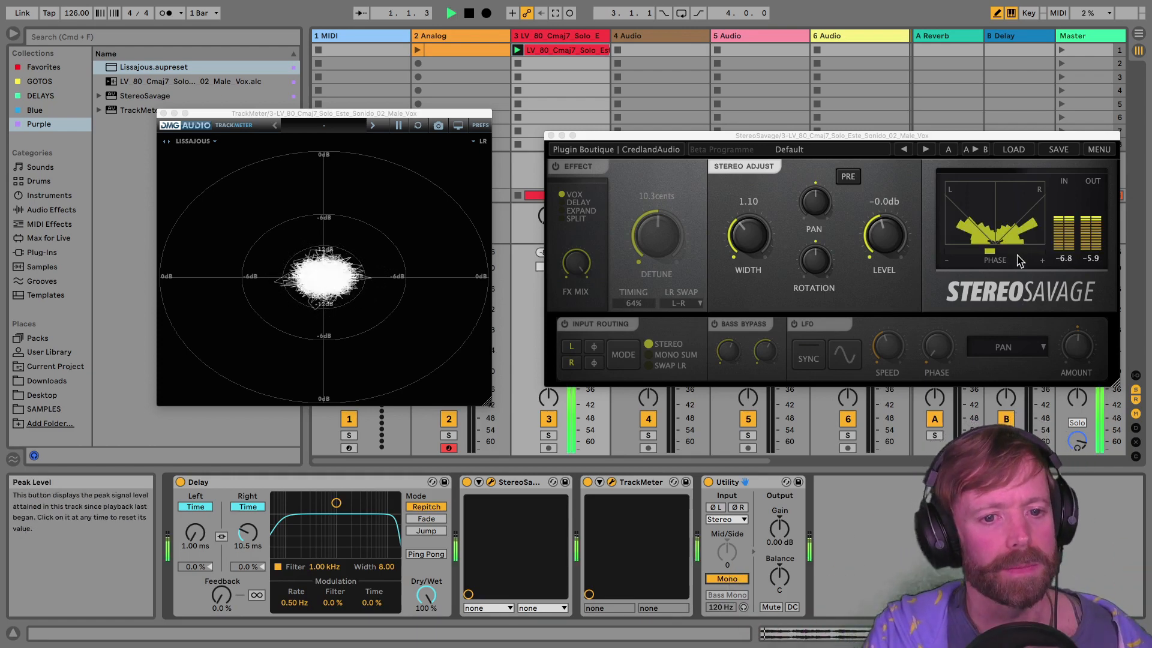
Turn off the Utility's Mono and audition the clip in stereo with the Delay's right time at 1.64 ms, raising it to 17.1 ms
click(725, 579)
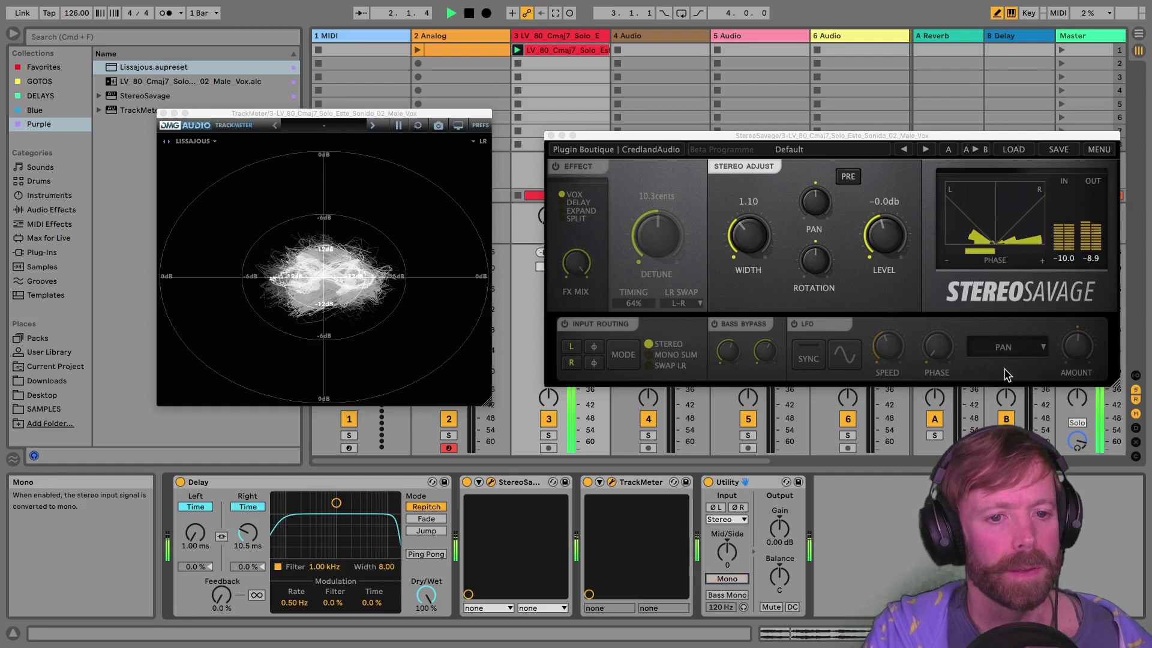
key(space)
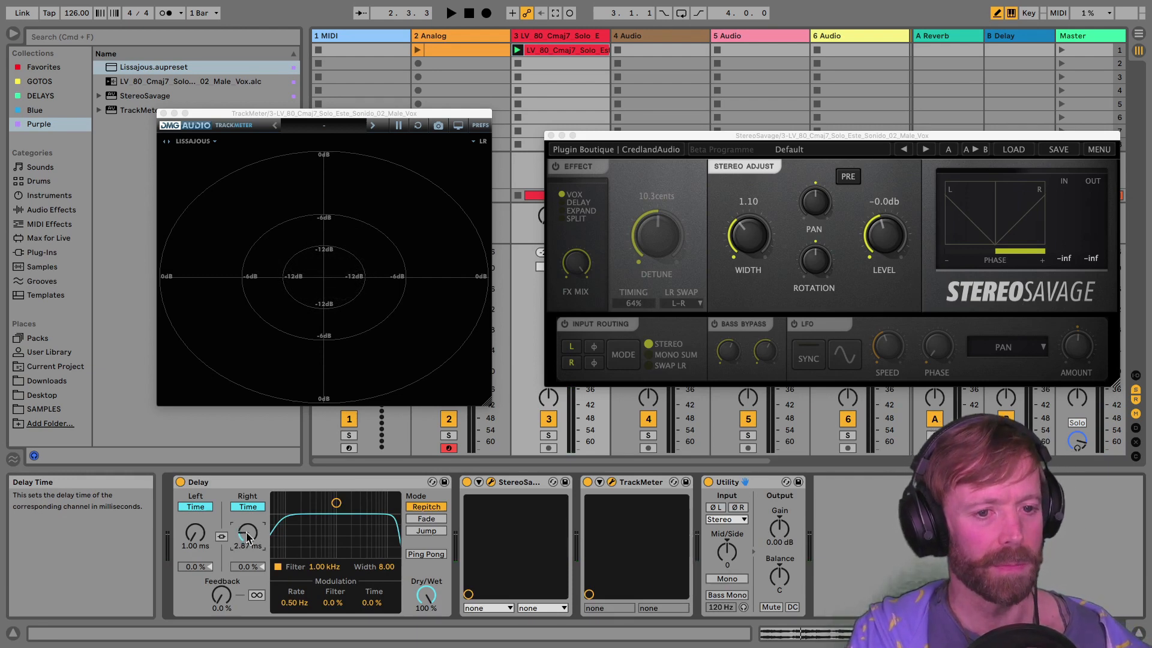
key(space)
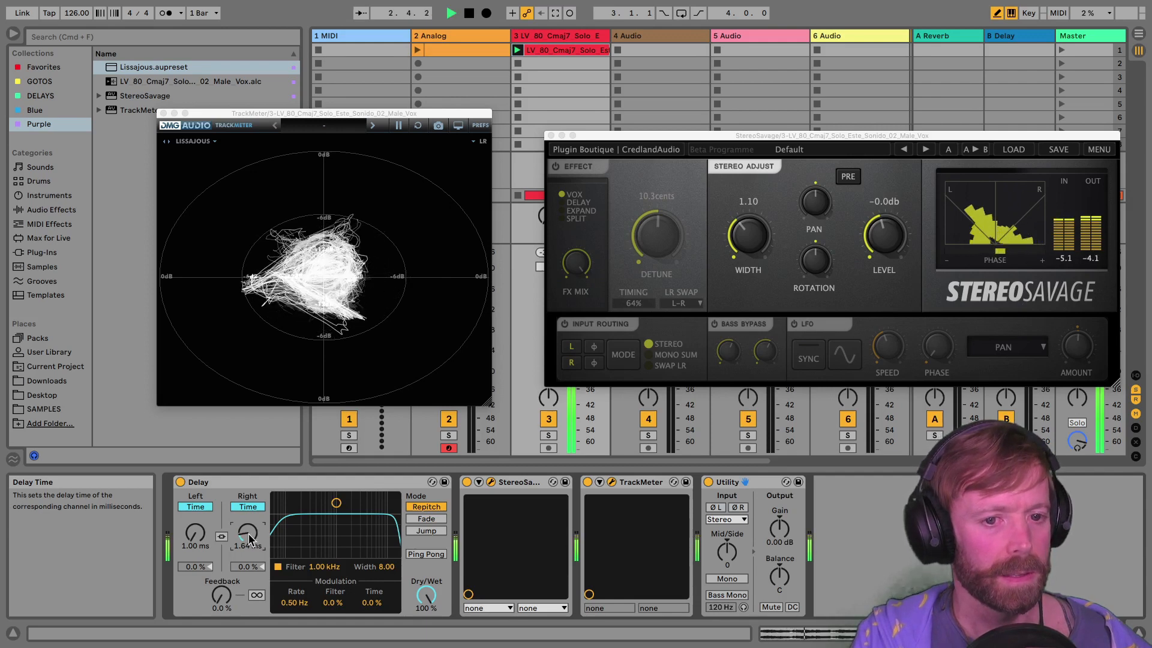
drag(244, 539, 244, 537)
key(space)
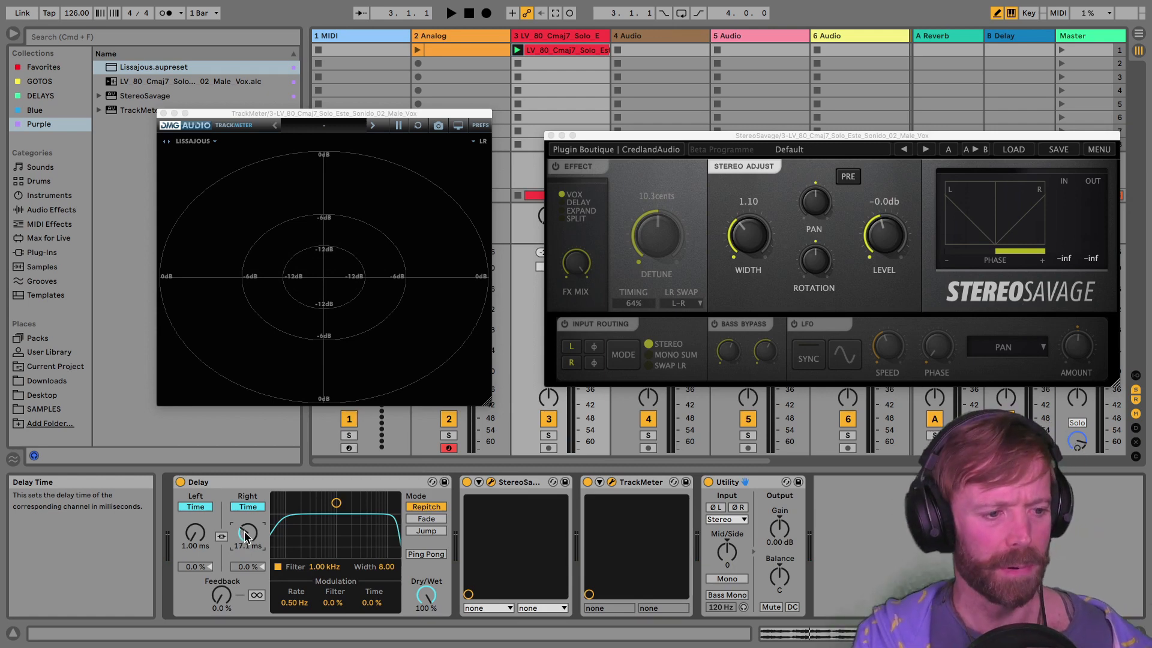
Lower the Delay's right time to 6.28 ms during stereo playback, stop, and set it to 7.16 ms
key(space)
drag(245, 533, 246, 546)
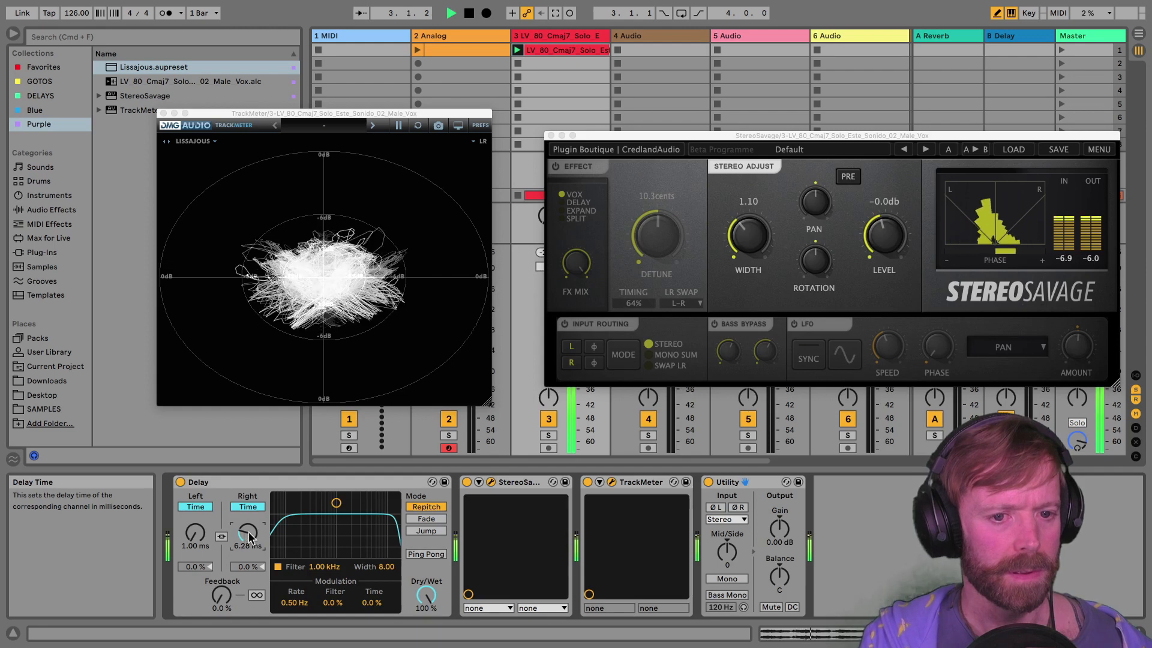
key(space)
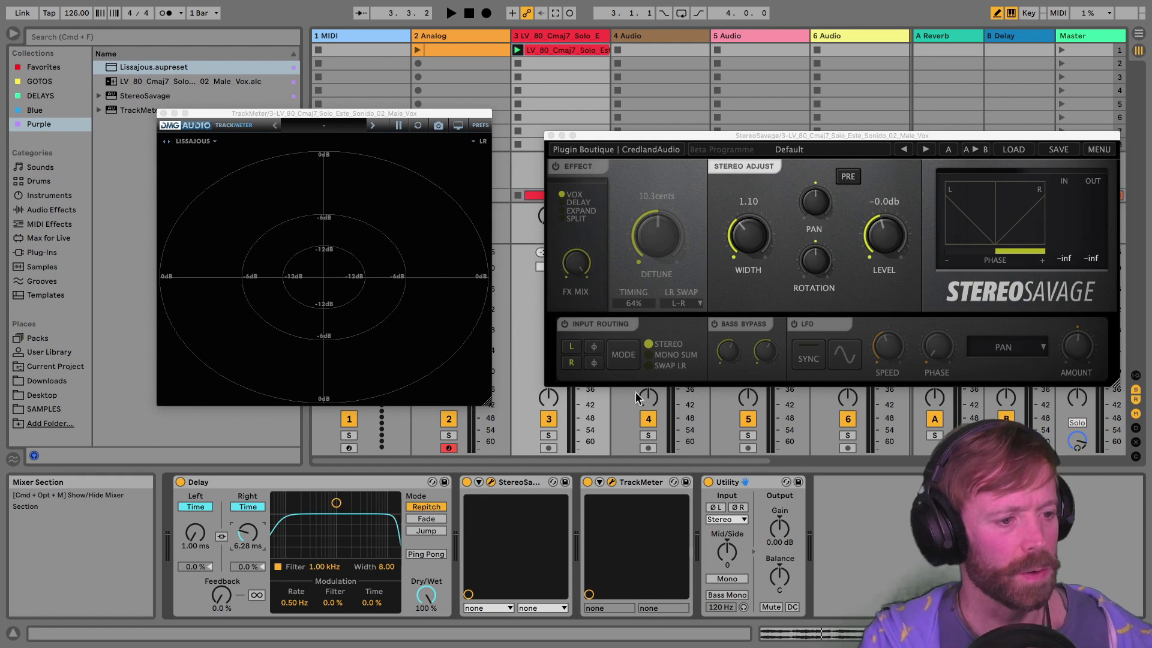
drag(248, 532, 247, 543)
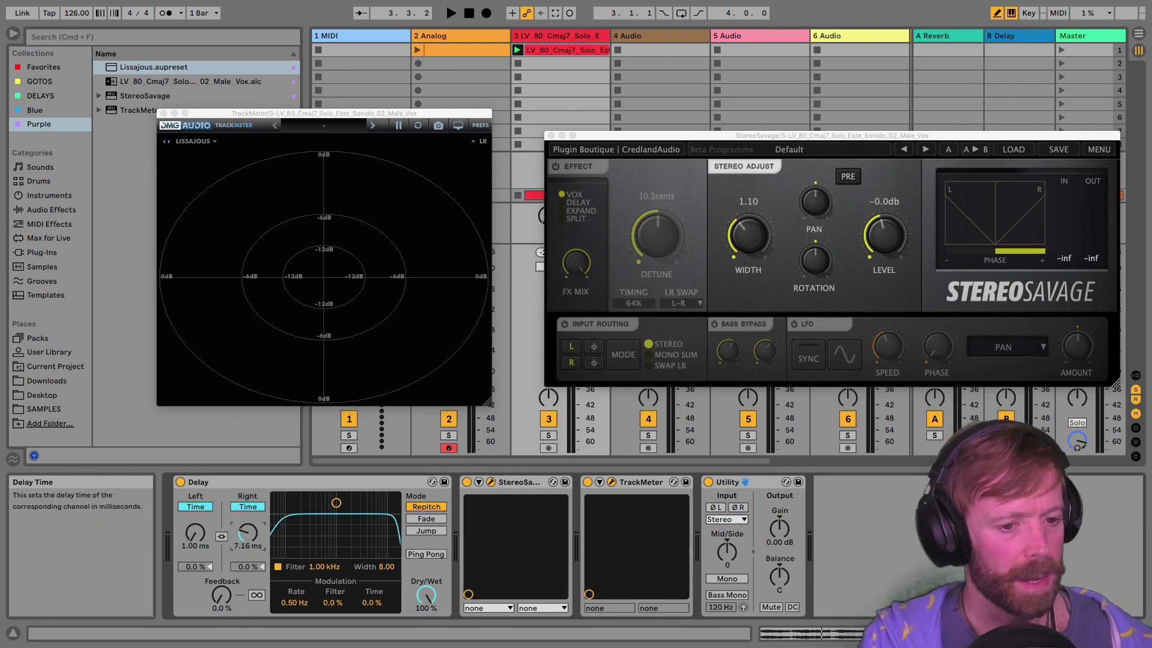
Switch the Utility to Mono and set the Delay's right time to 2.54 ms during playback, then stop the transport
key(space)
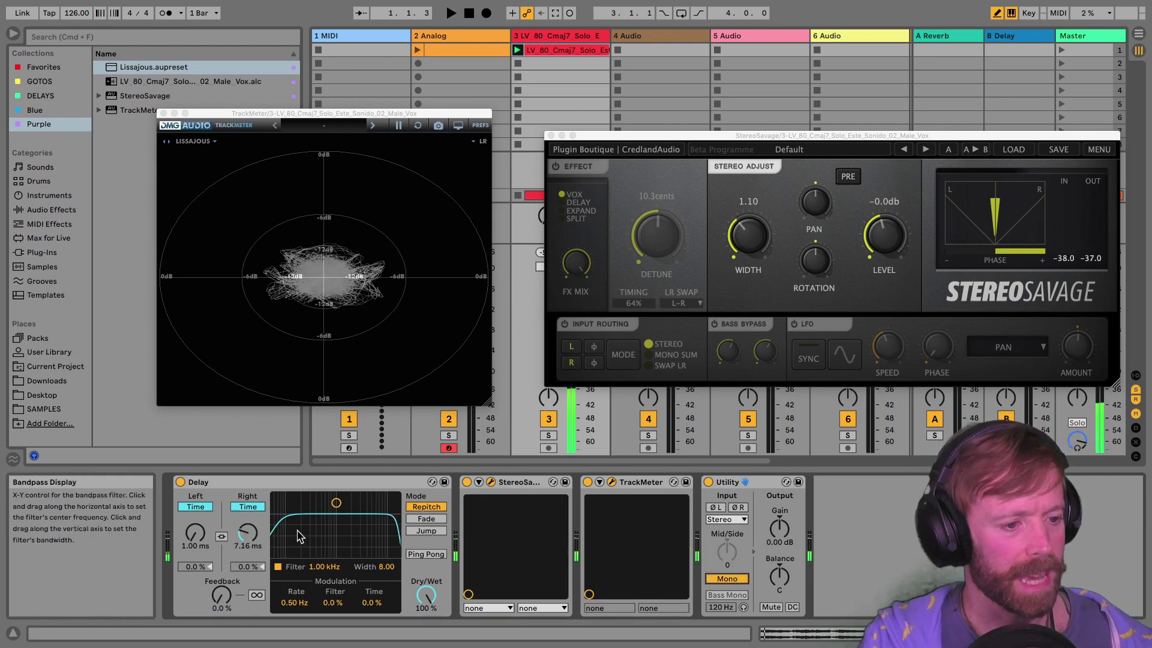
mouse_move(246, 538)
mouse_down()
mouse_move(246, 559)
mouse_move(248, 537)
mouse_up()
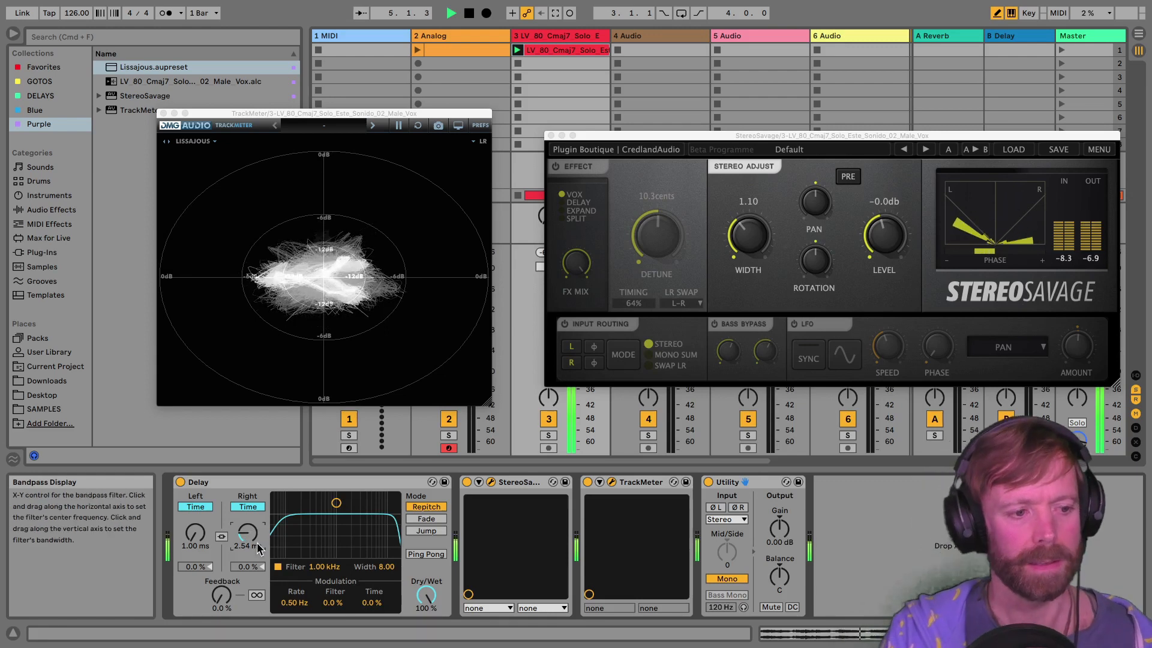
key(space)
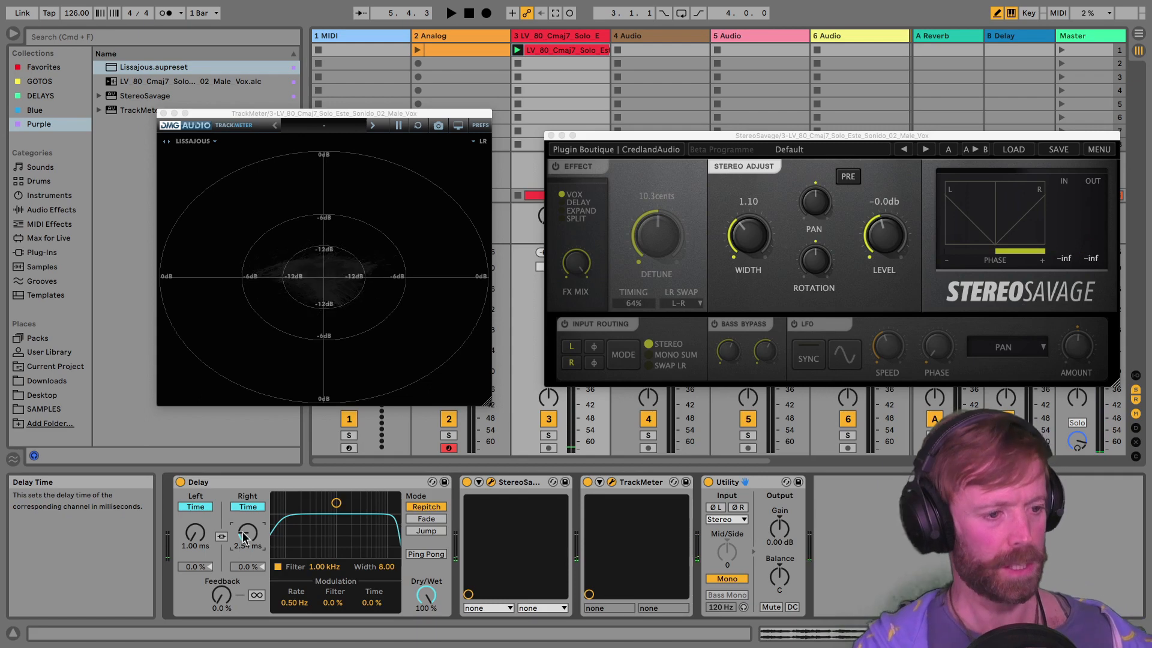
Compare the mono playback with the 2.54 ms right delay active, bypassed and reactivated
key(space)
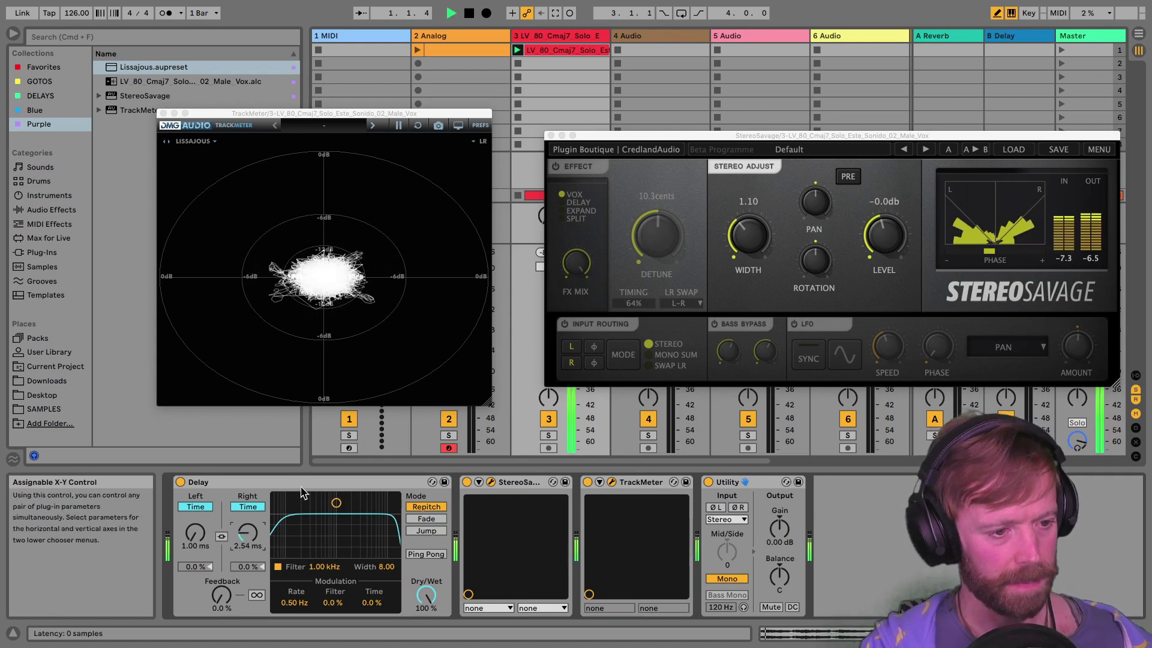
click(180, 483)
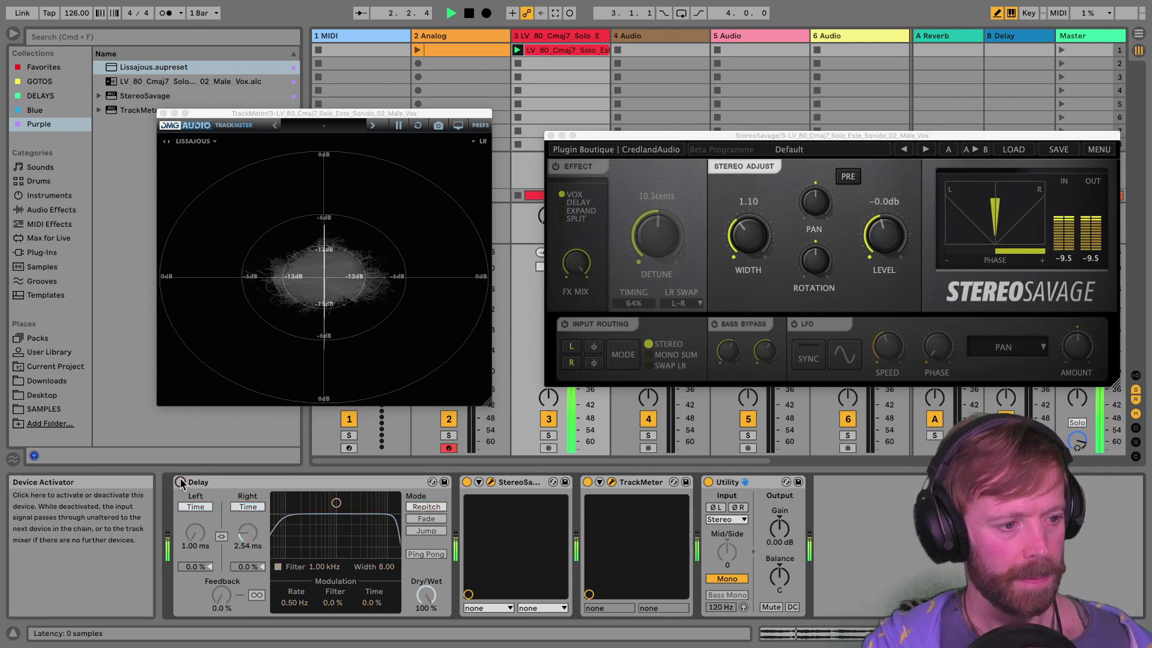
click(180, 482)
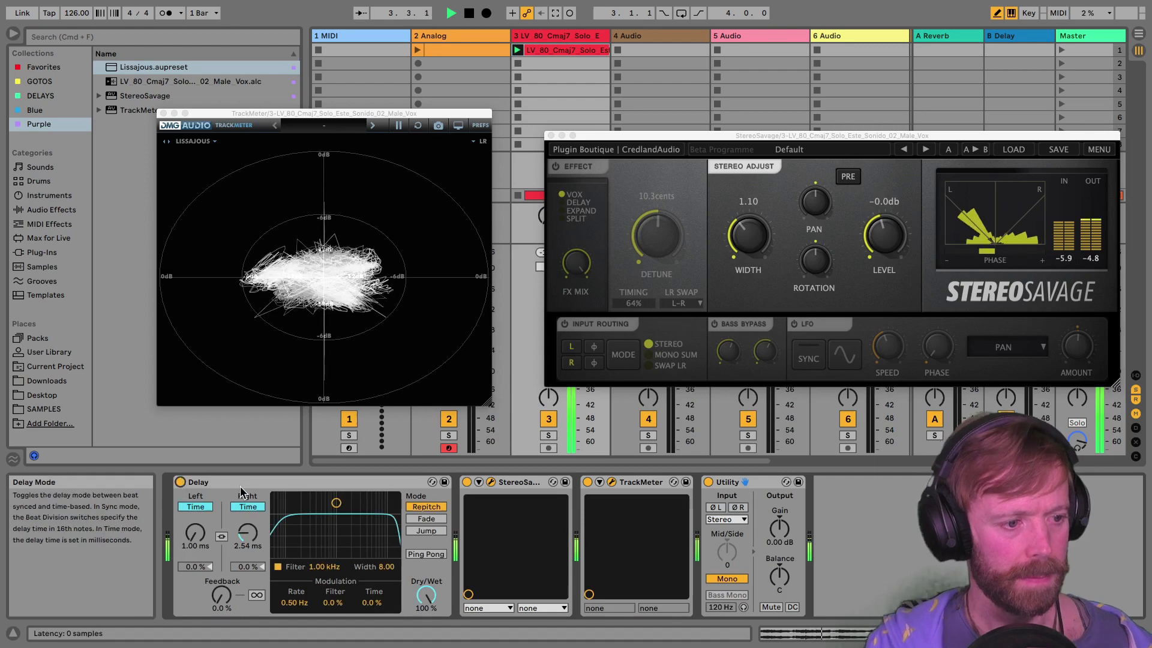
key(space)
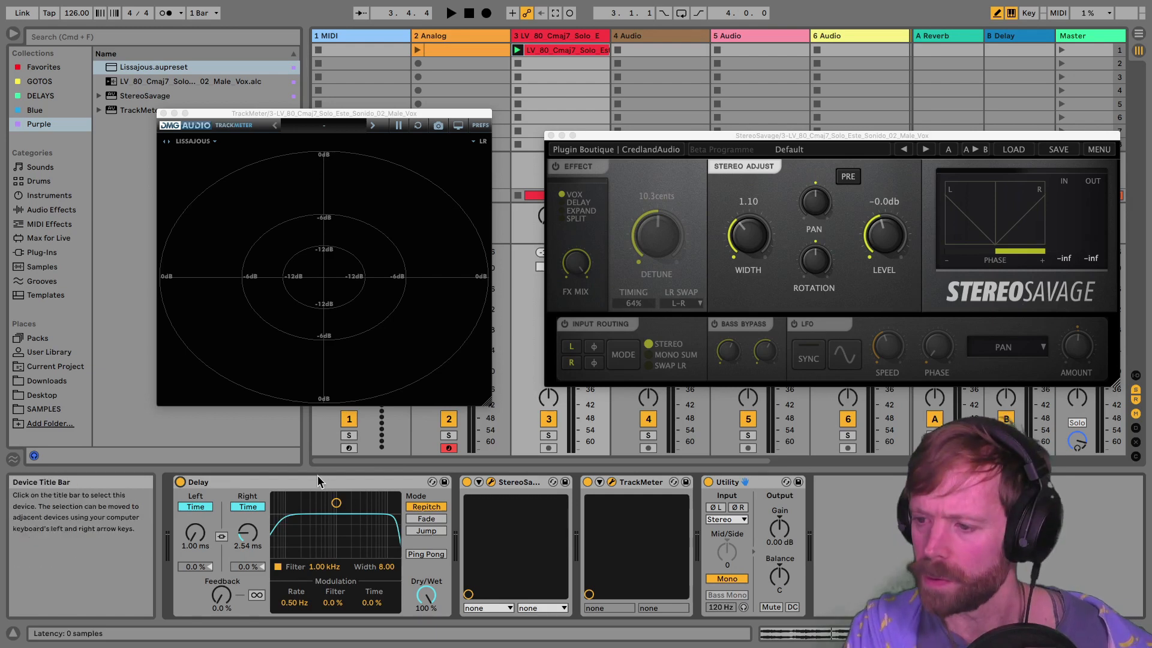
Hide and reshow the plug-in windows, and set the Delay's Dry/Wet to 33% while auditioning the clip in mono
key(super+alt+p)
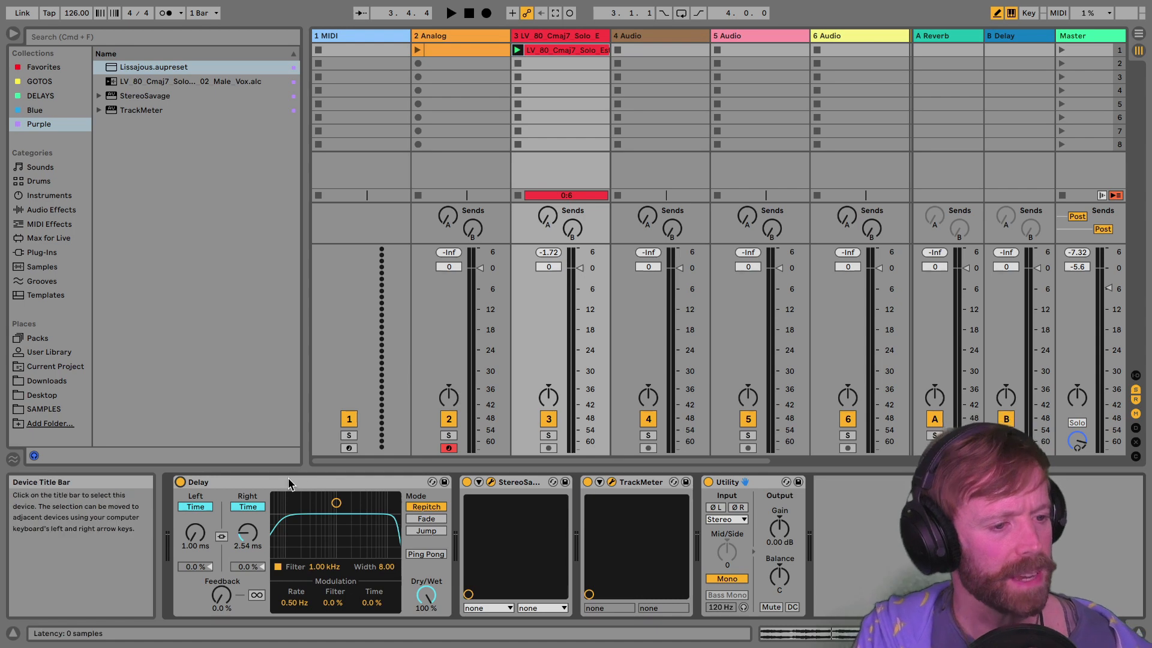
key(super+alt+p)
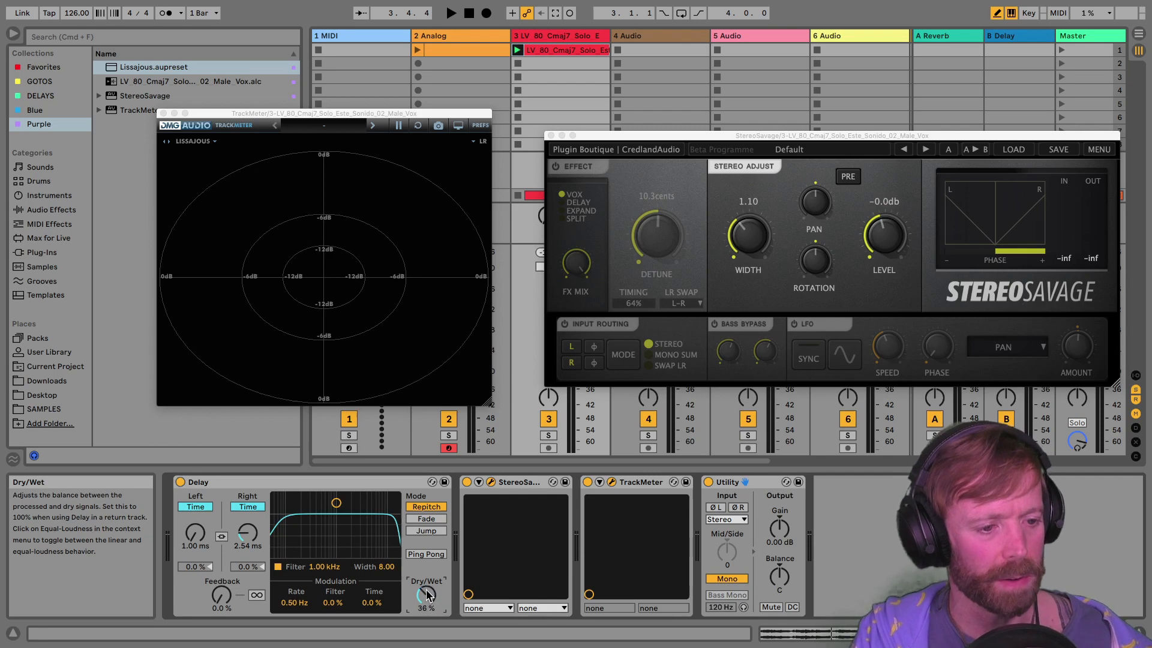
key(space)
scroll(427, 595, down, 11)
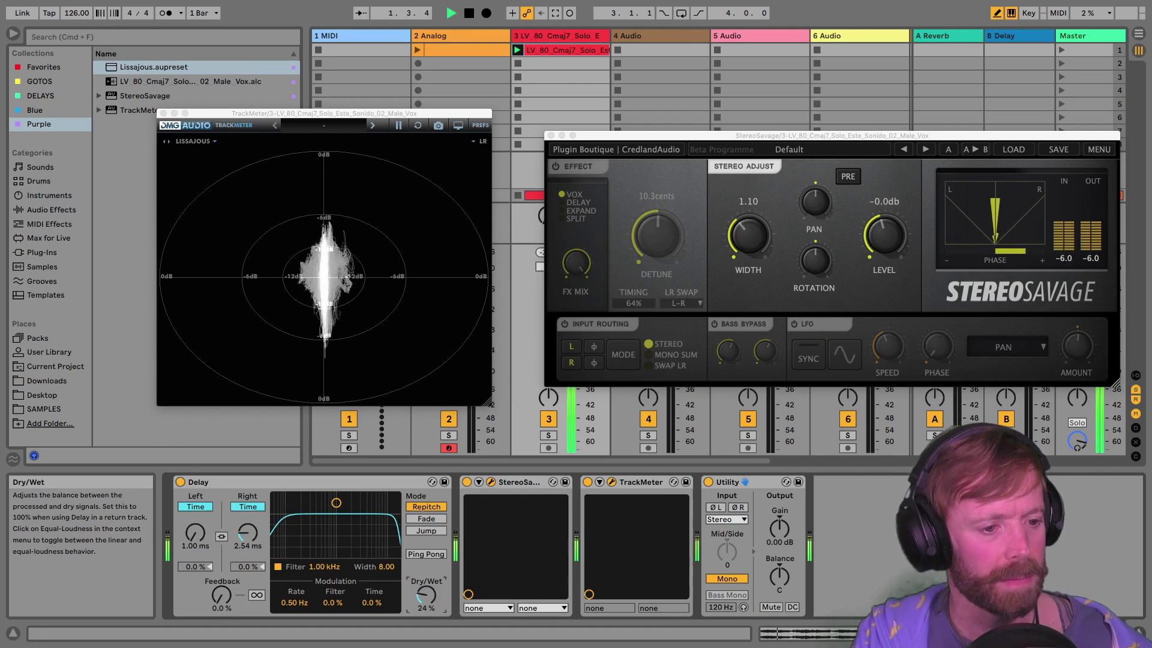
scroll(428, 597, up, 4)
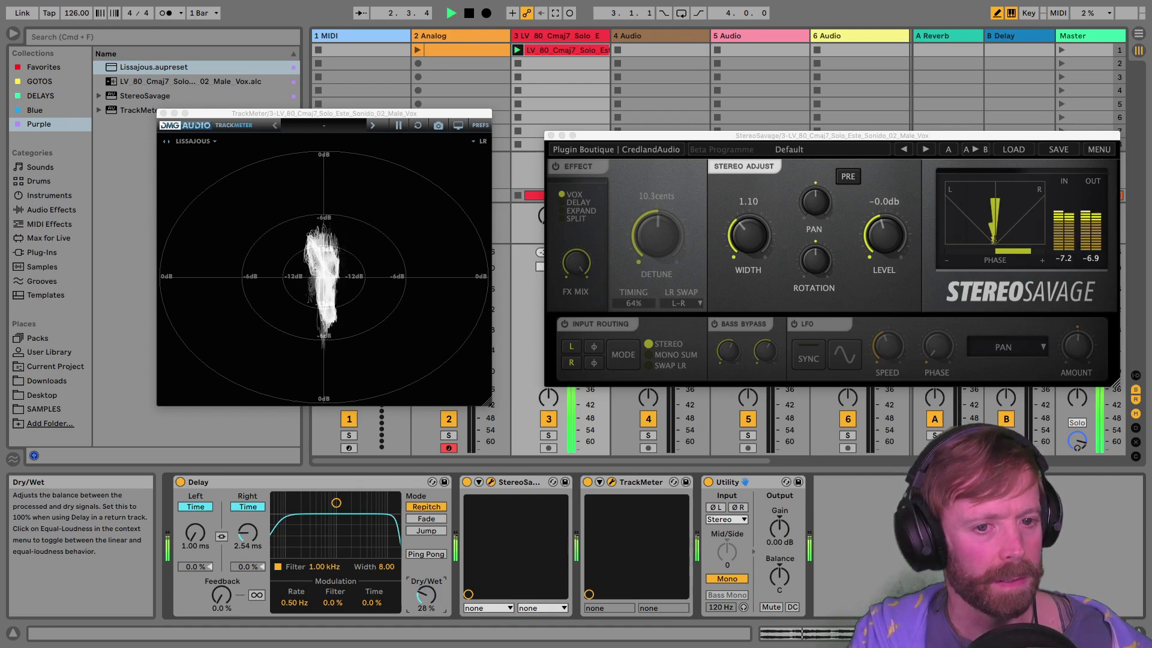
scroll(428, 596, up, 4)
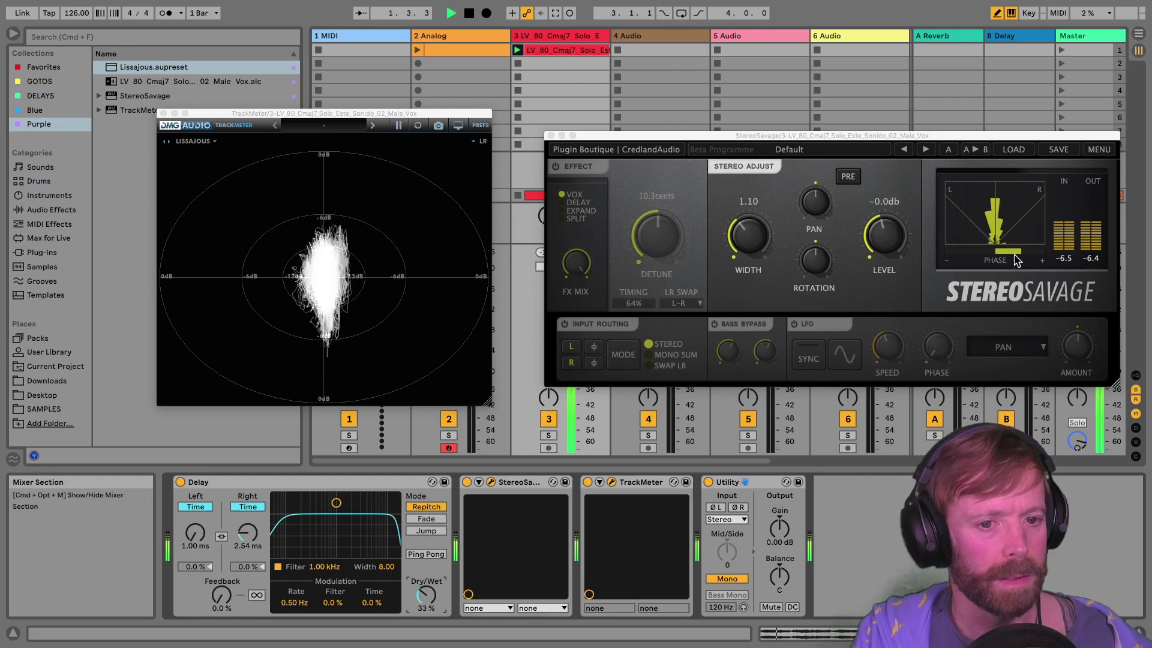
key(space)
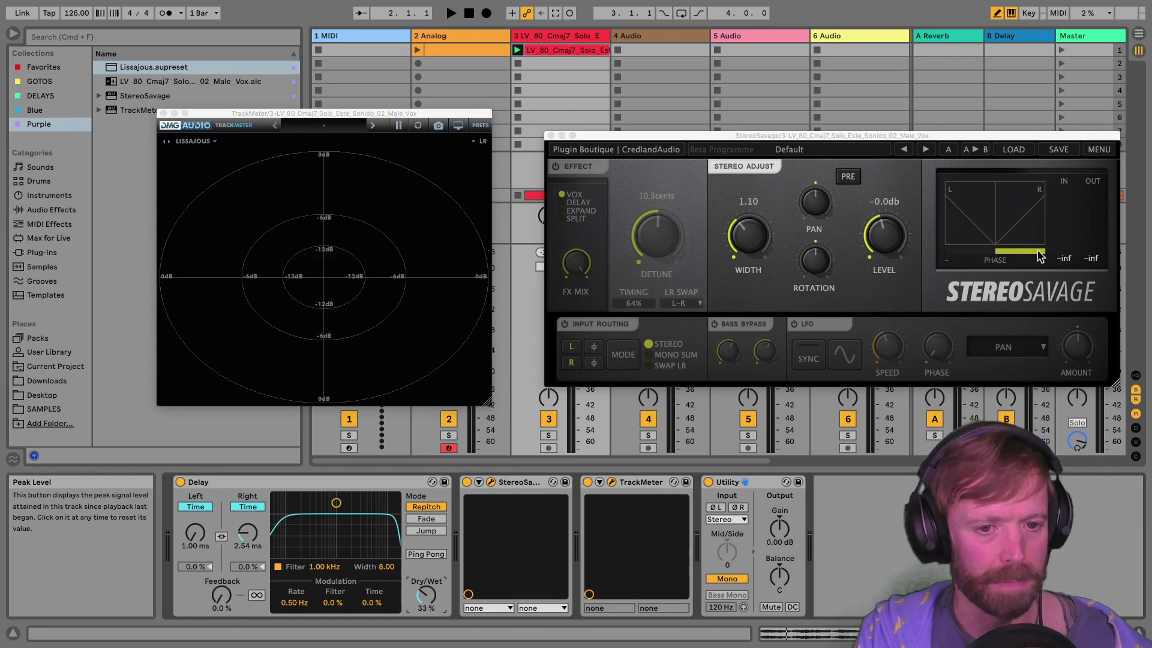
Replay the clip in mono at 33% Dry/Wet and compare the sound and meters with the Delay active, bypassed and reactivated
key(space)
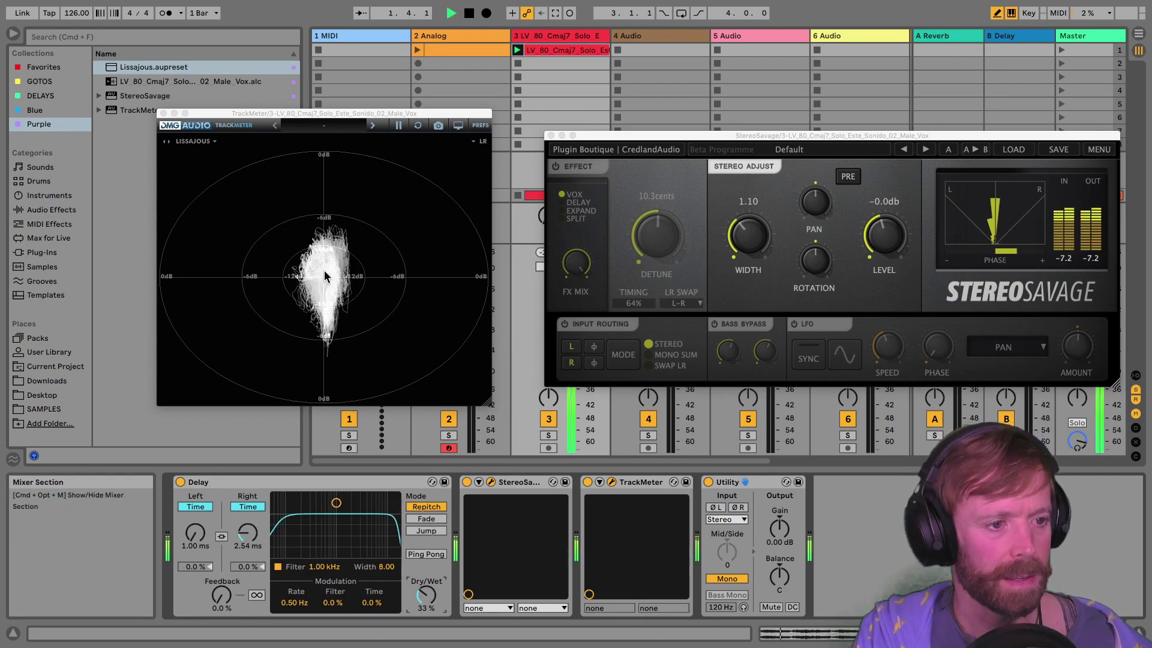
key(space)
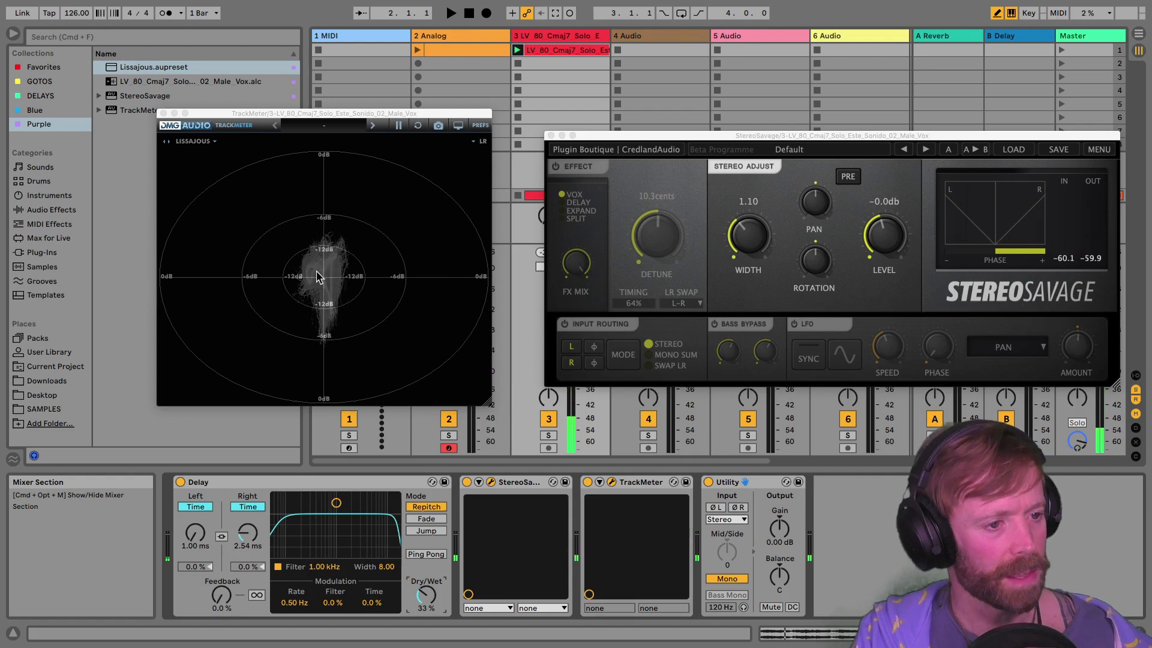
key(space)
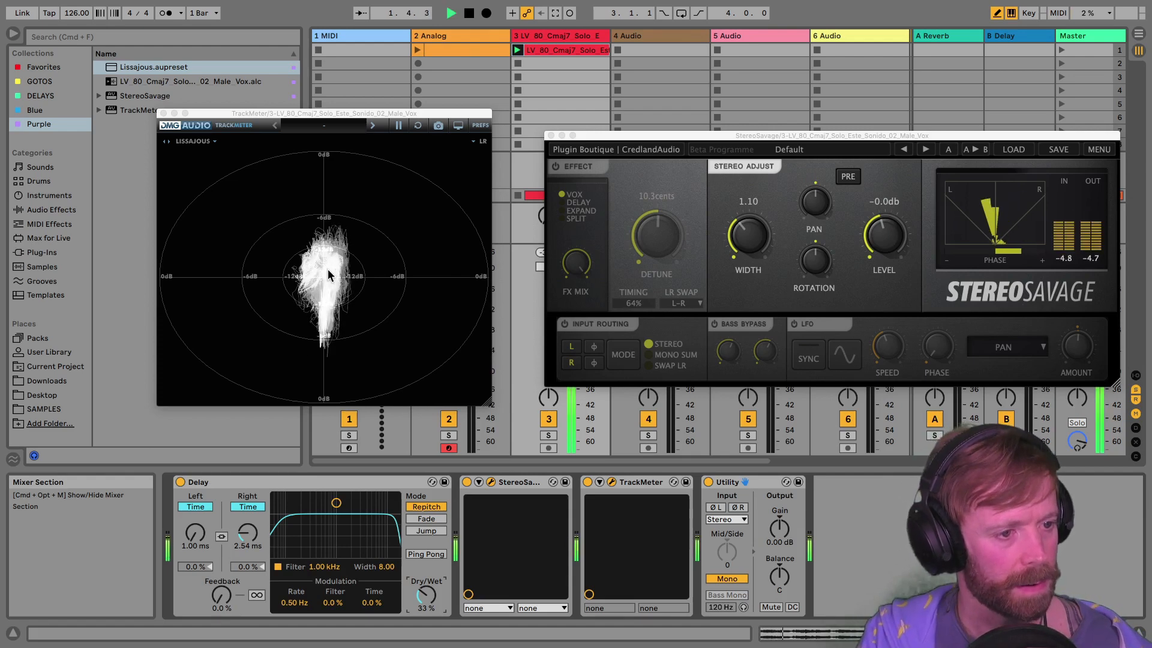
click(180, 483)
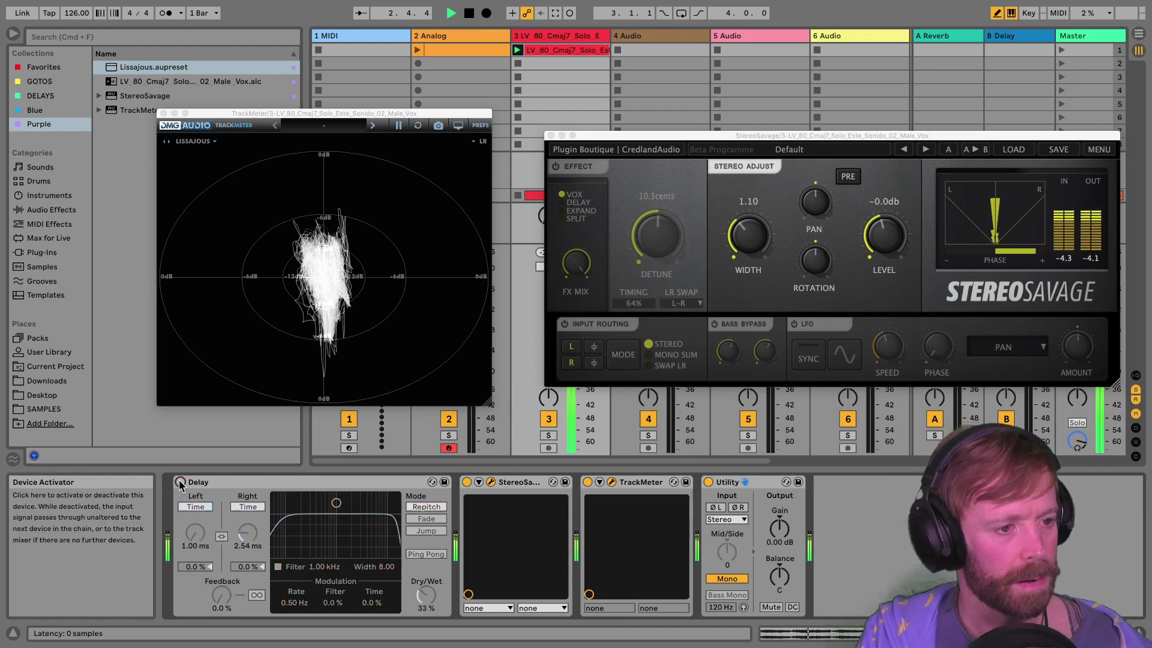
key(space)
key(space)
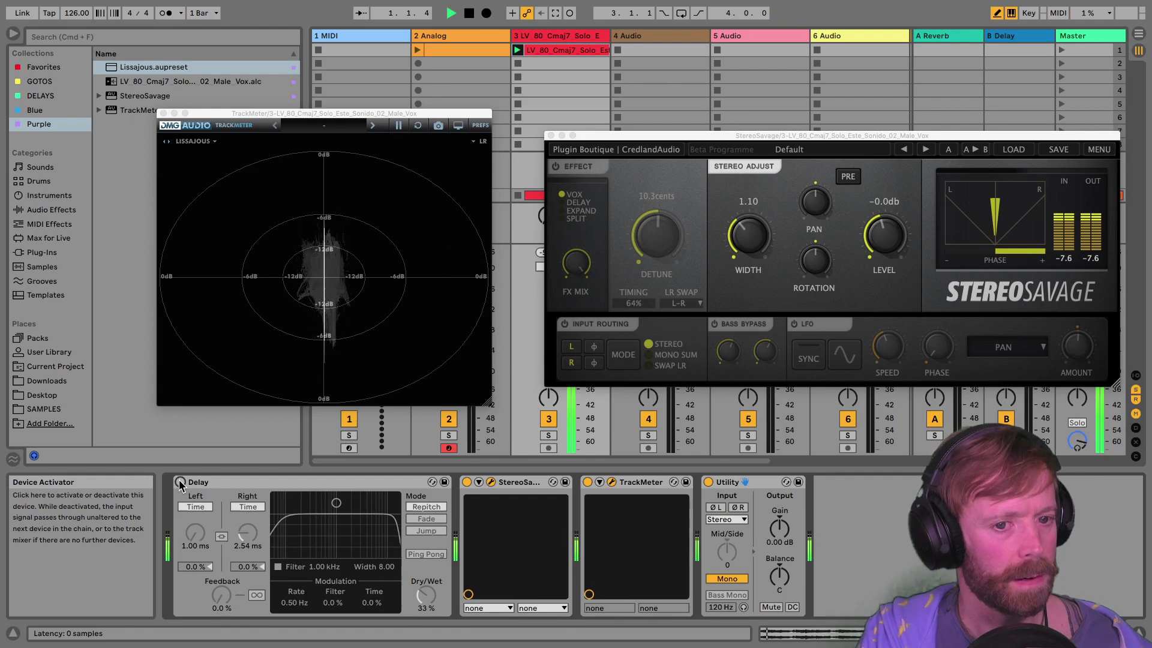
click(180, 483)
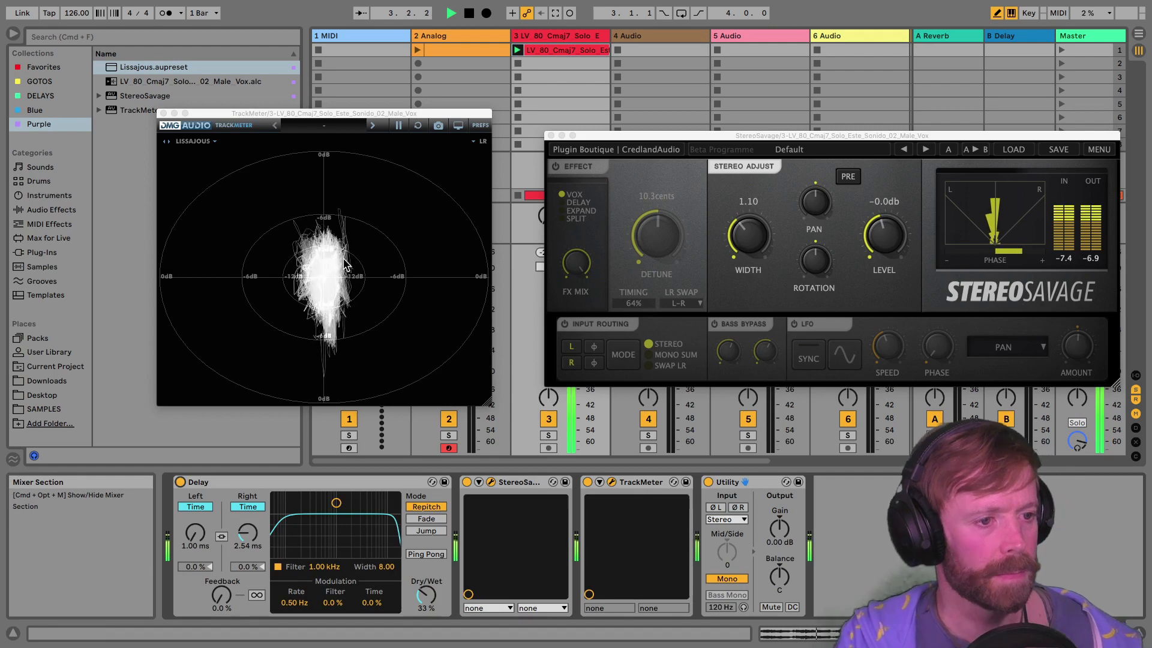
key(space)
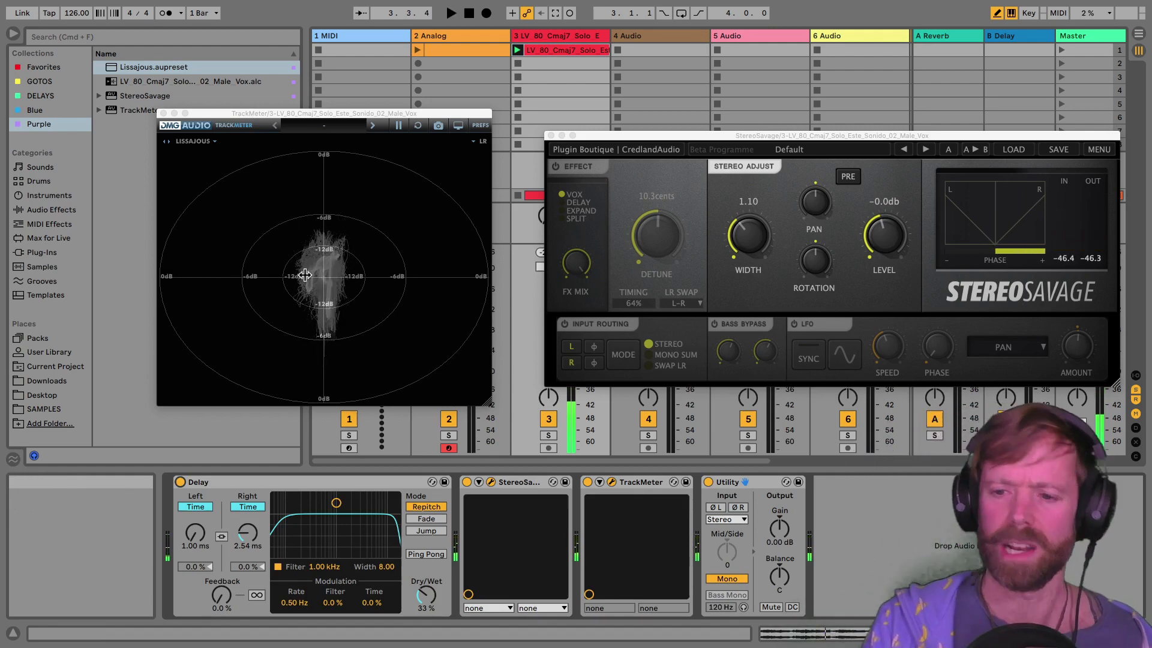